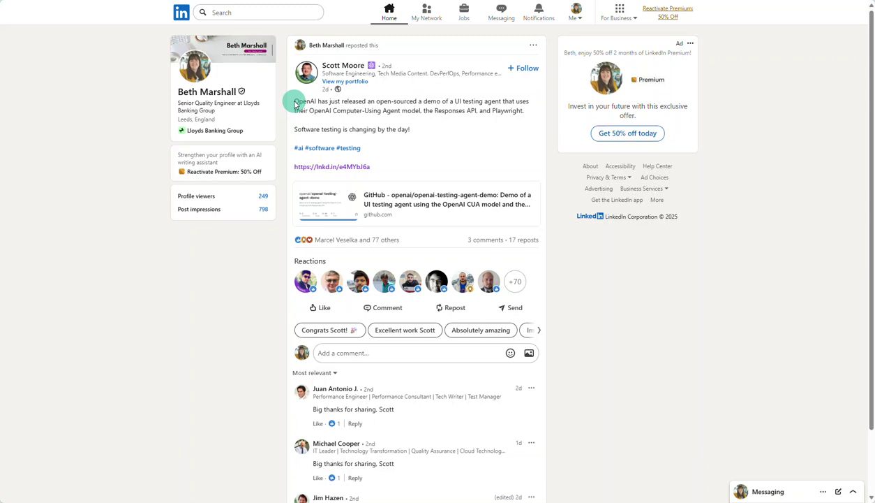
Review the LinkedIn posts on OpenAI's UI testing agent, highlighting the release announcement and the sentence about the end of test automation vendor wars
drag(296, 102, 504, 118)
click(437, 137)
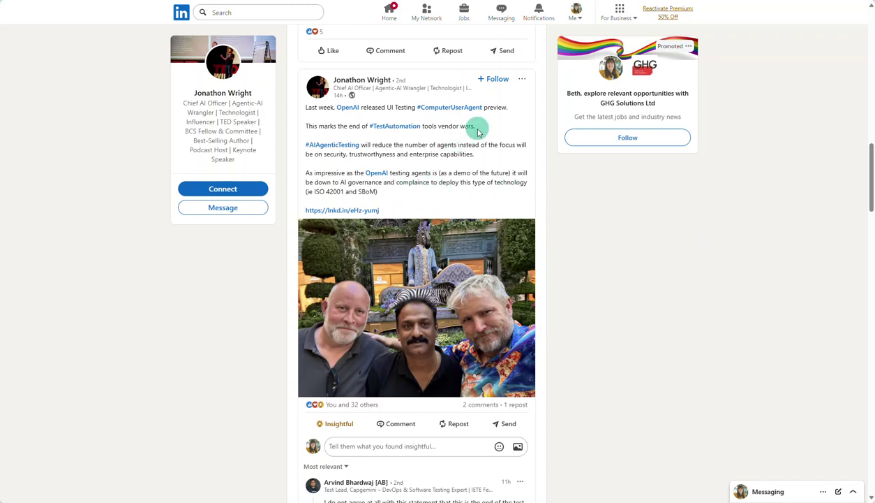
drag(476, 128, 303, 125)
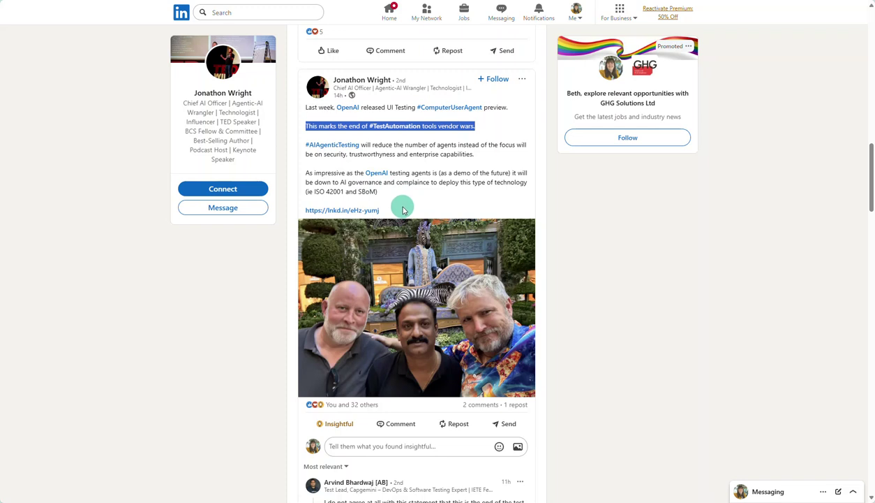
drag(481, 134, 497, 129)
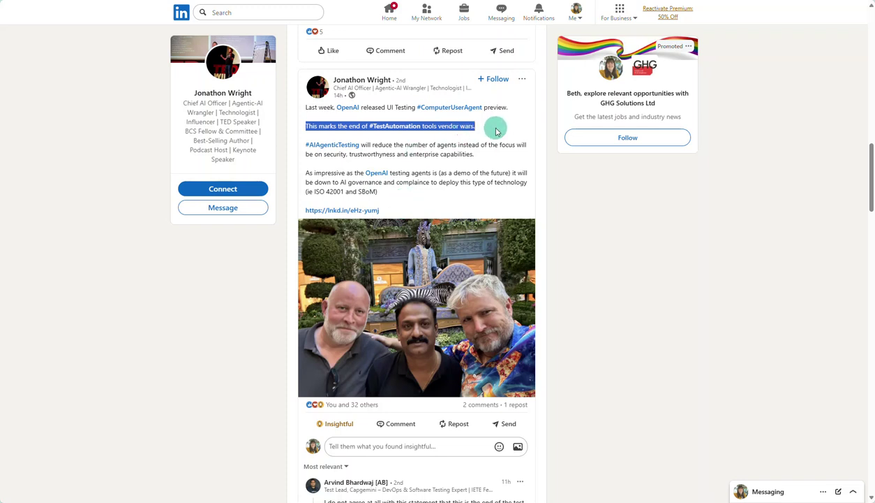
click(490, 131)
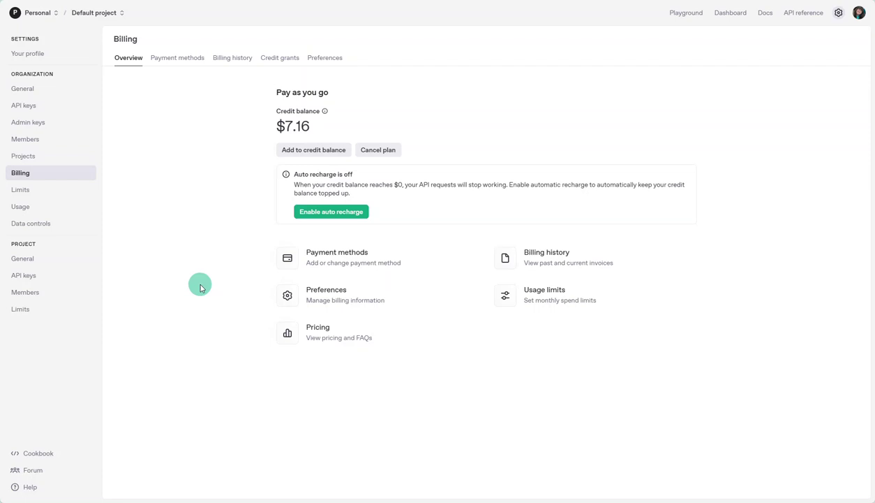
Check the pay-as-you-go credit balance on the OpenAI billing overview
drag(323, 129, 264, 133)
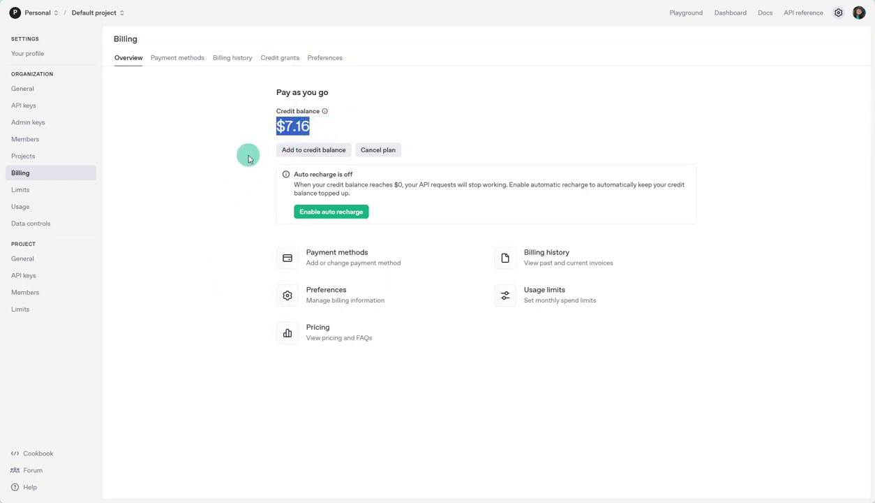
click(248, 154)
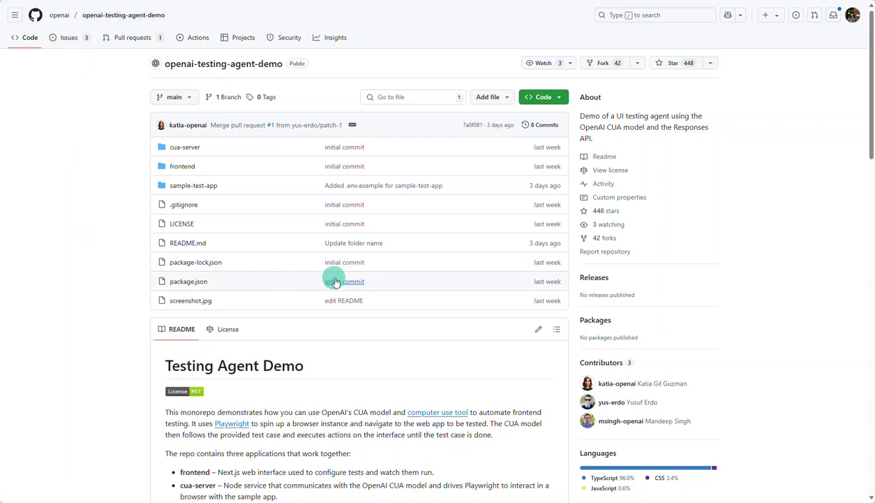
Read the openai-testing-agent-demo README on GitHub, covering its three applications, the caution note and the first setup instructions
scroll(372, 390, down, 3)
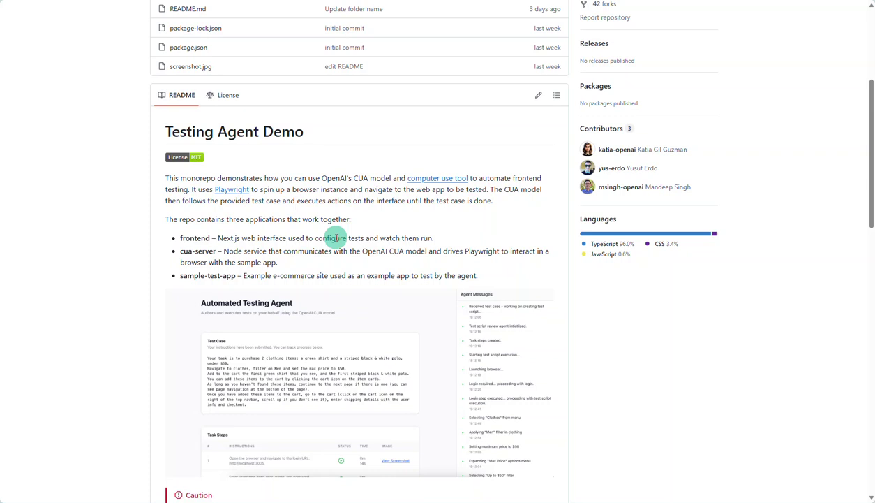
scroll(336, 237, down, 1)
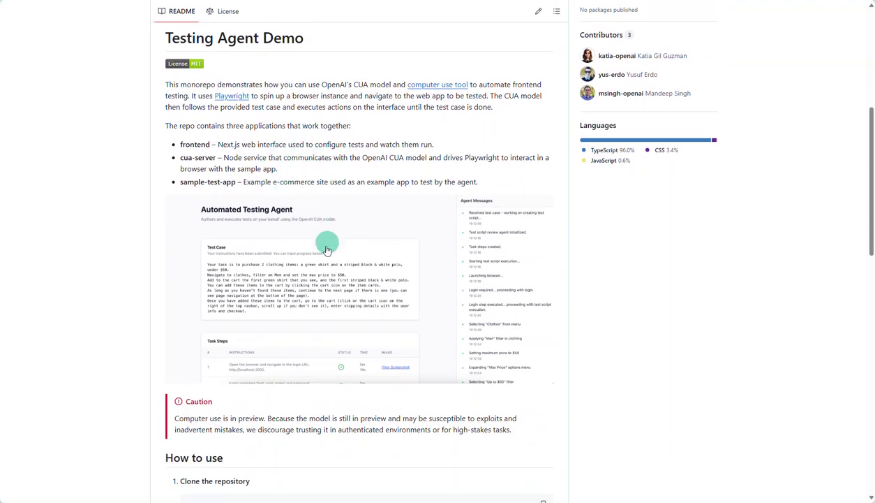
scroll(323, 251, down, 2)
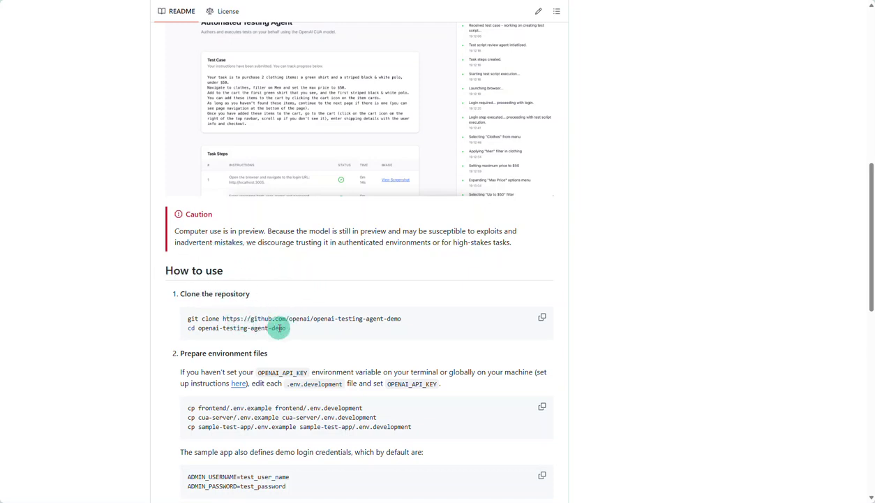
scroll(263, 313, down, 1)
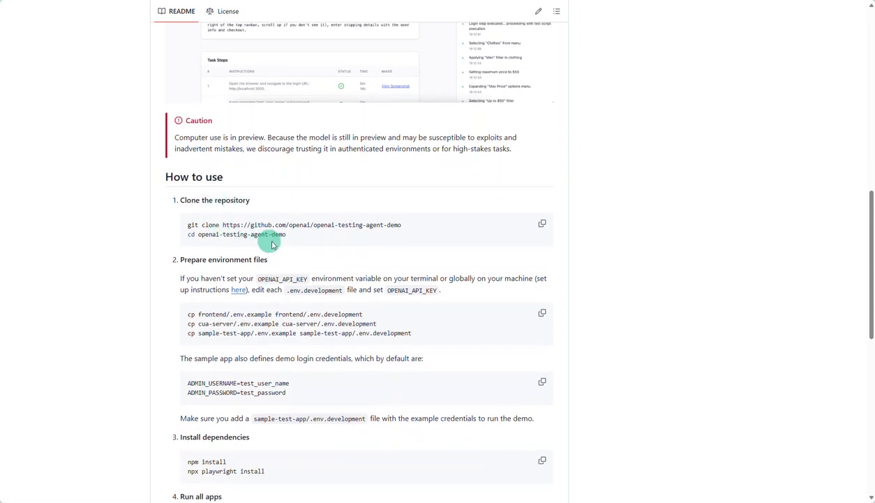
scroll(272, 334, down, 1)
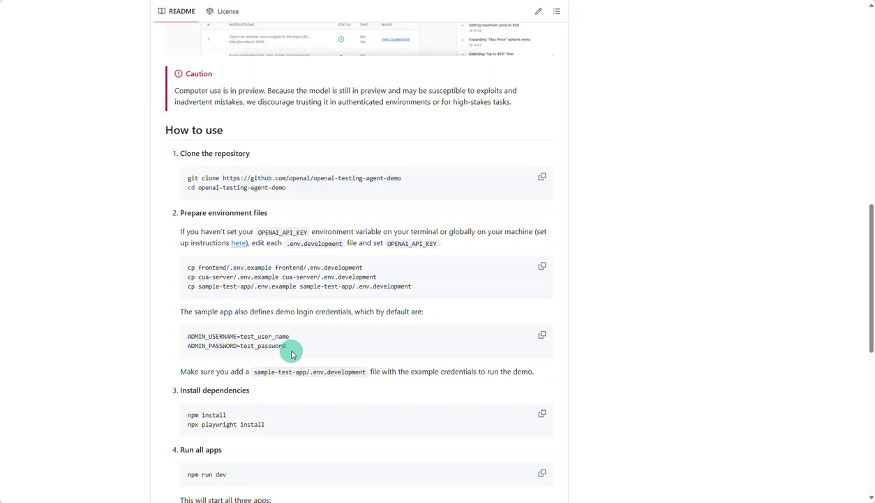
scroll(256, 440, up, 7)
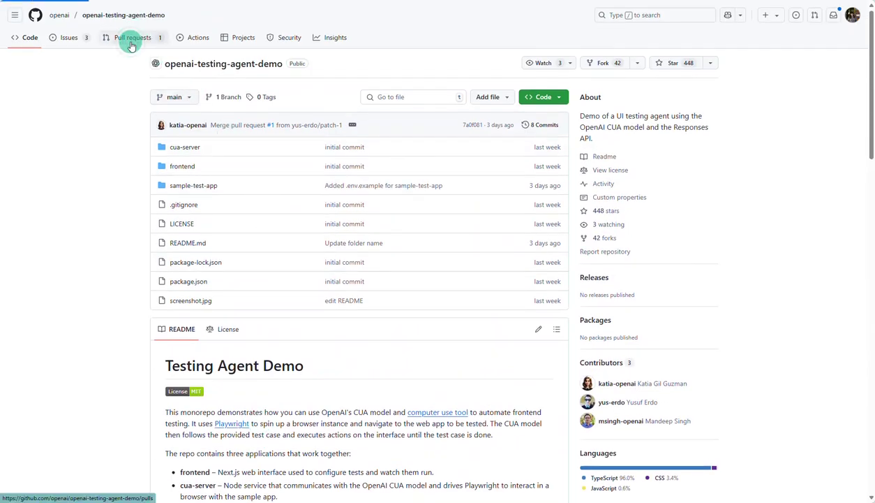
Open the repository issue "Could not run the demo case" and read the reported error and the suggested fix in its comments
click(69, 39)
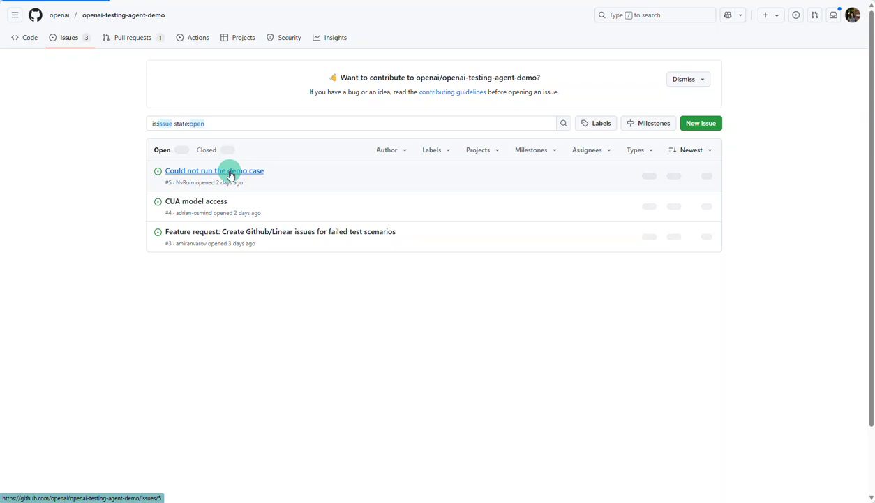
click(230, 174)
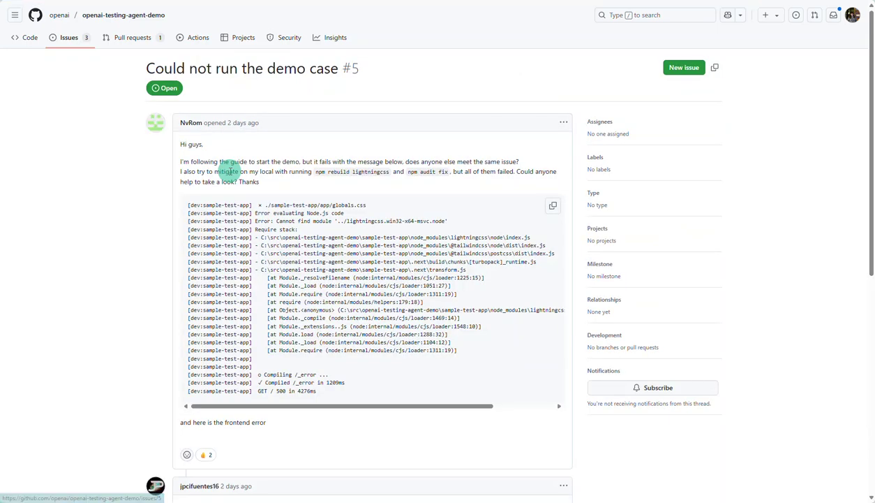
scroll(238, 312, down, 2)
scroll(239, 314, down, 4)
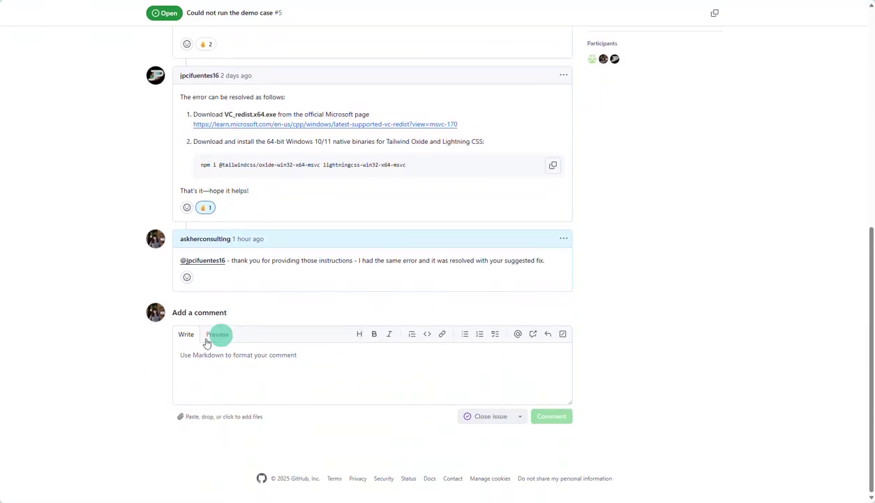
scroll(171, 367, down, 5)
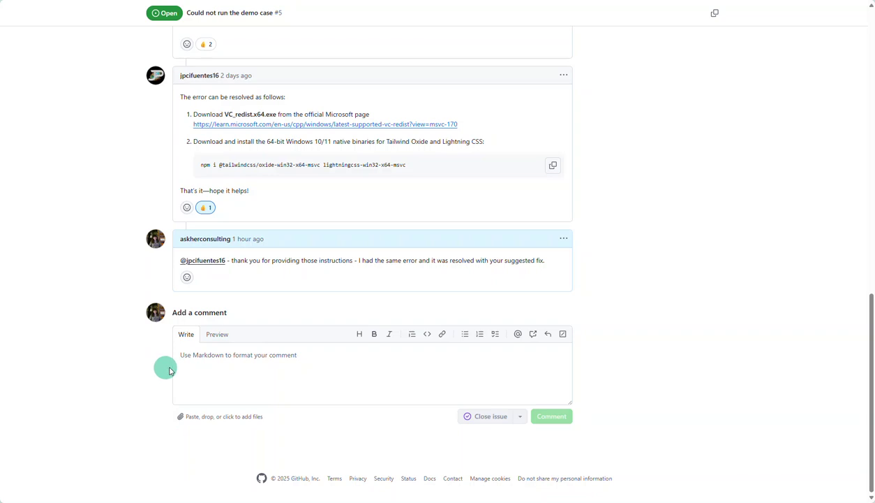
scroll(254, 337, up, 4)
scroll(255, 339, up, 7)
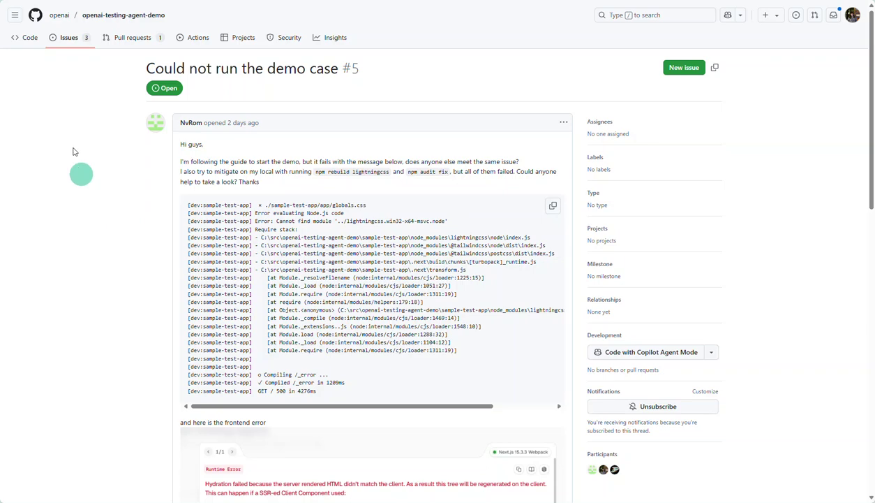
Return to the repository's code page and review the README steps for environment files, dependencies and running all apps
click(29, 37)
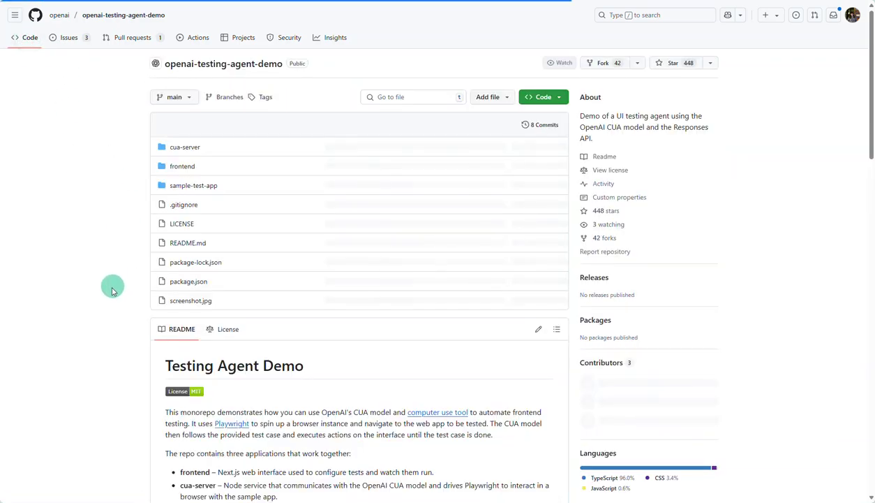
scroll(108, 286, down, 1)
scroll(94, 127, up, 1)
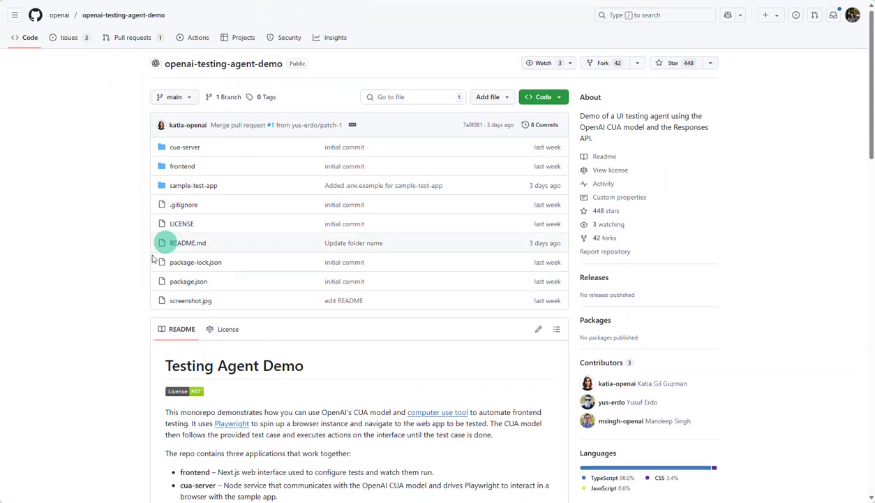
scroll(121, 281, down, 3)
scroll(123, 286, down, 7)
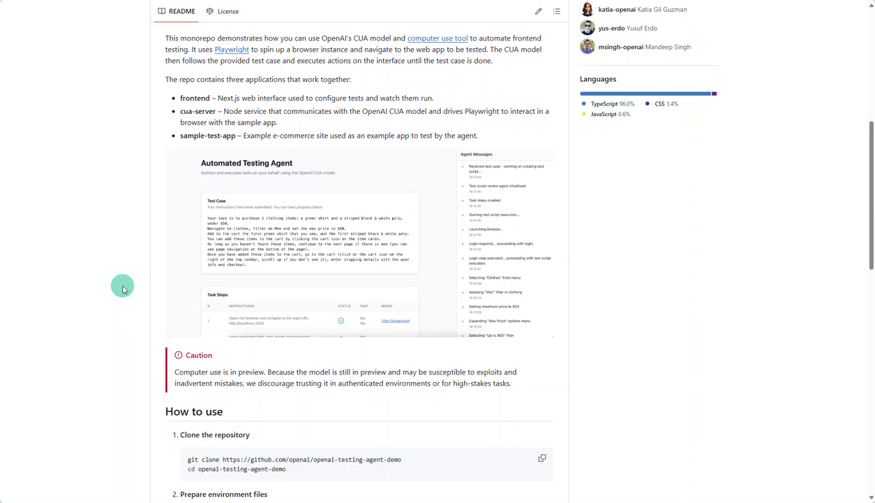
scroll(130, 305, down, 2)
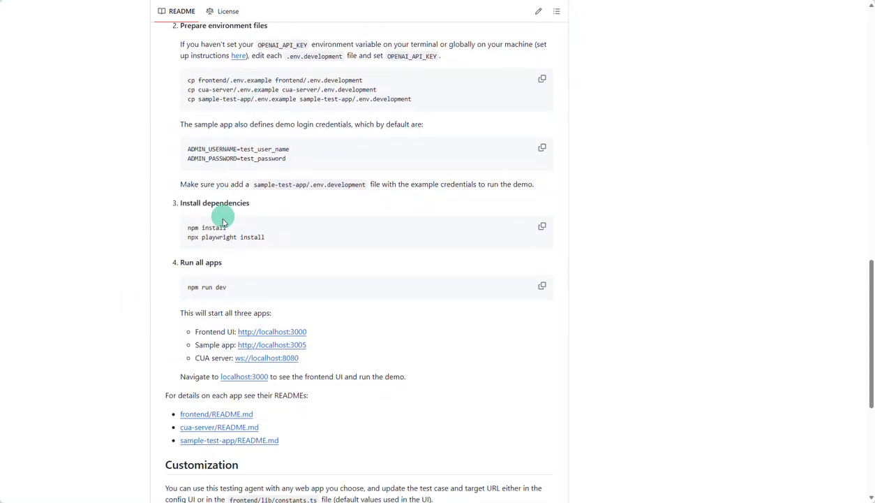
scroll(300, 216, down, 1)
scroll(342, 175, up, 3)
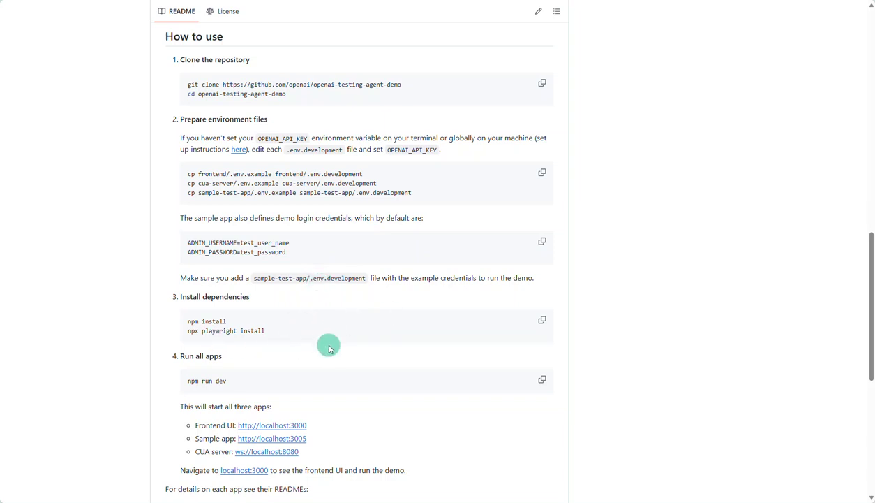
scroll(328, 347, down, 1)
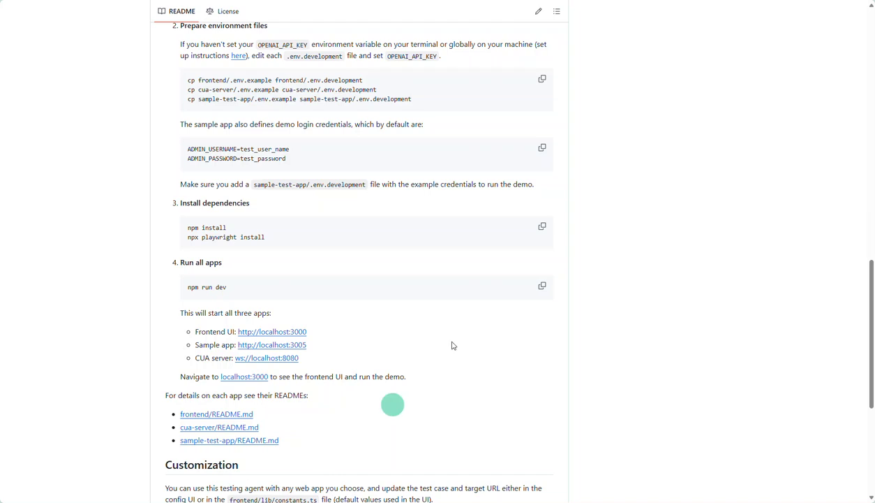
In File Explorer, open the openai-testing-agent-demo folder inside AI Experiments on the Desktop
key(super+e)
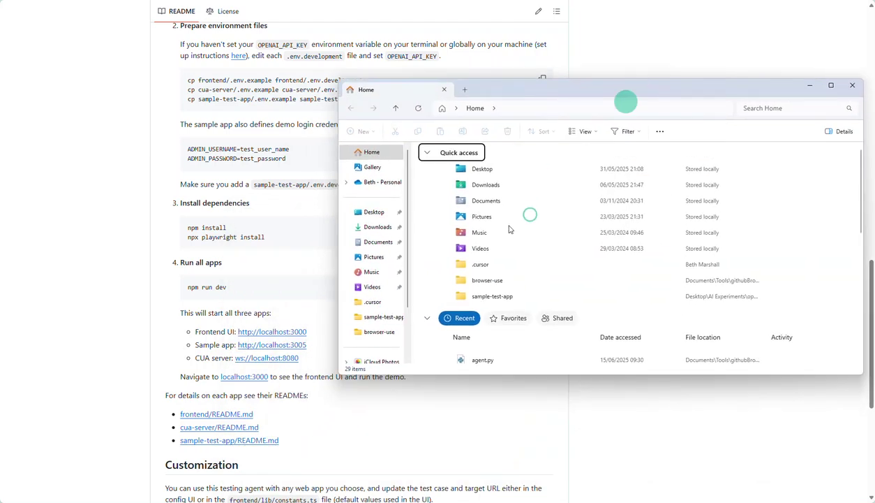
scroll(371, 310, down, 3)
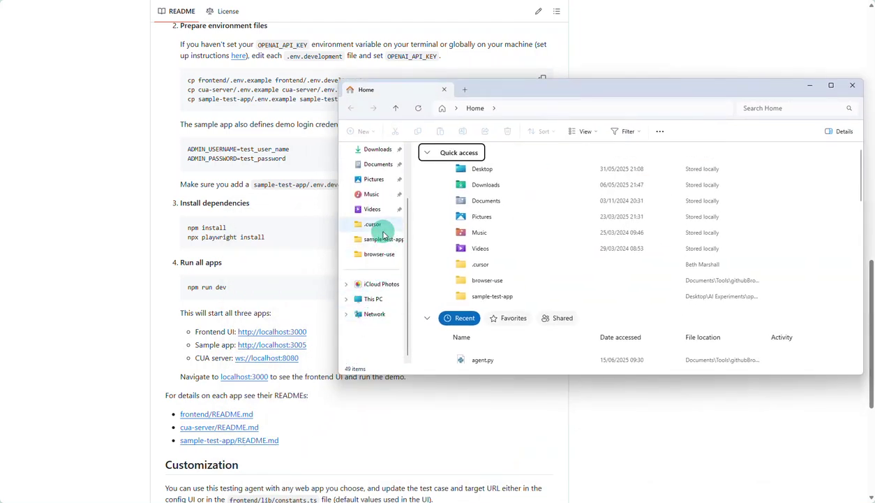
scroll(381, 234, up, 3)
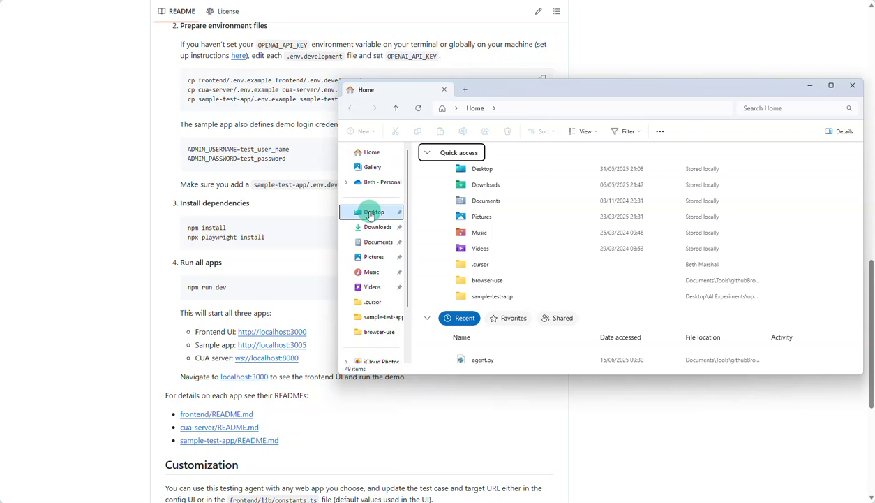
click(372, 212)
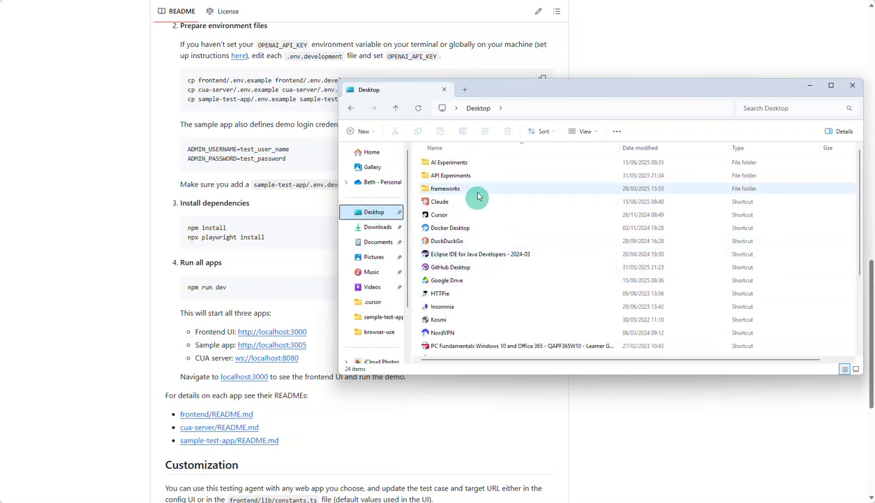
double_click(461, 163)
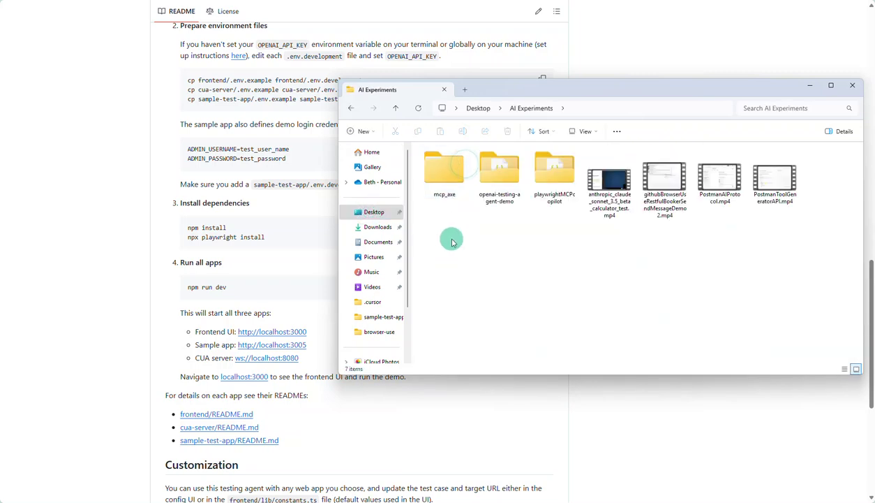
double_click(504, 180)
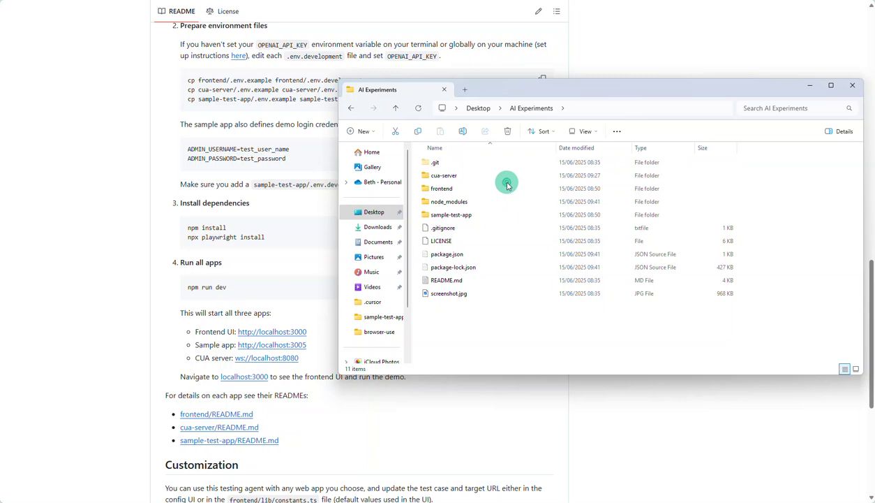
Open a Git Bash terminal in the openai-testing-agent-demo folder and run "npm run dev" to start all the apps
right_click(490, 321)
mouse_move(532, 380)
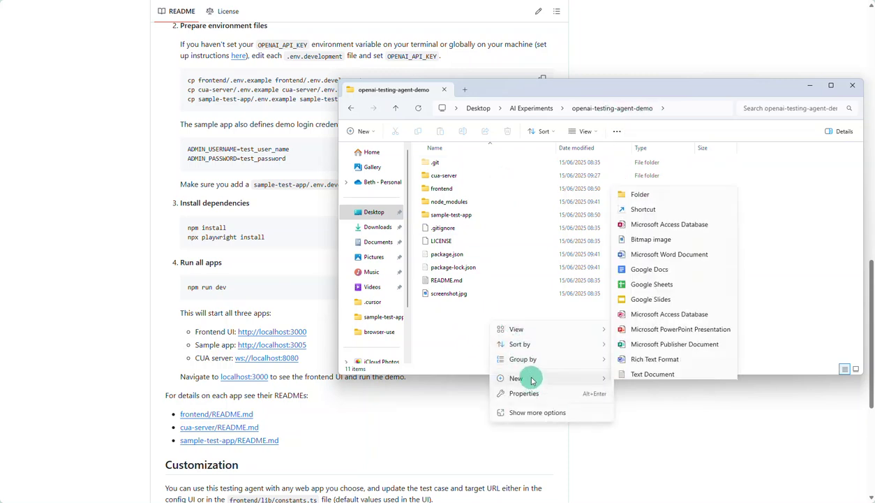
click(525, 412)
click(523, 425)
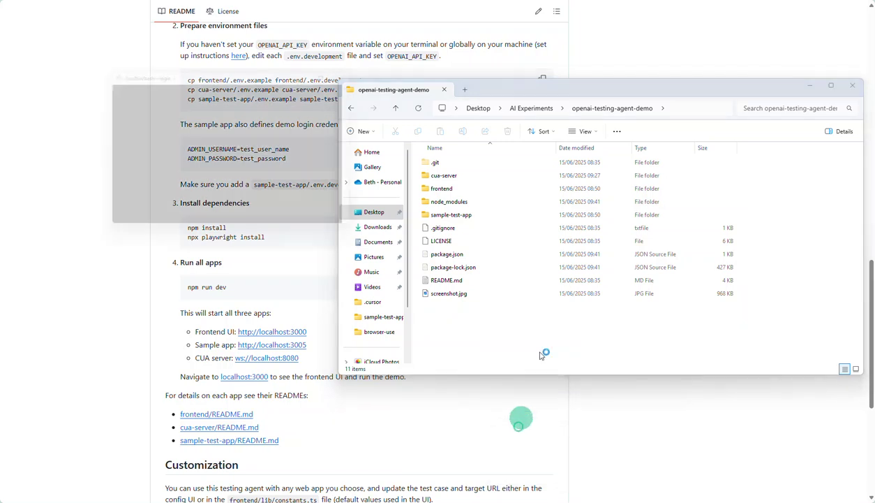
drag(461, 153, 569, 167)
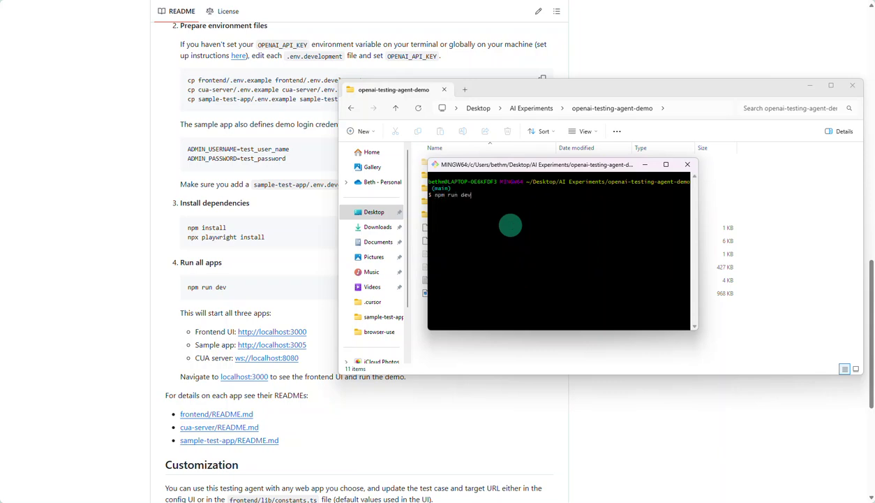
key(Return)
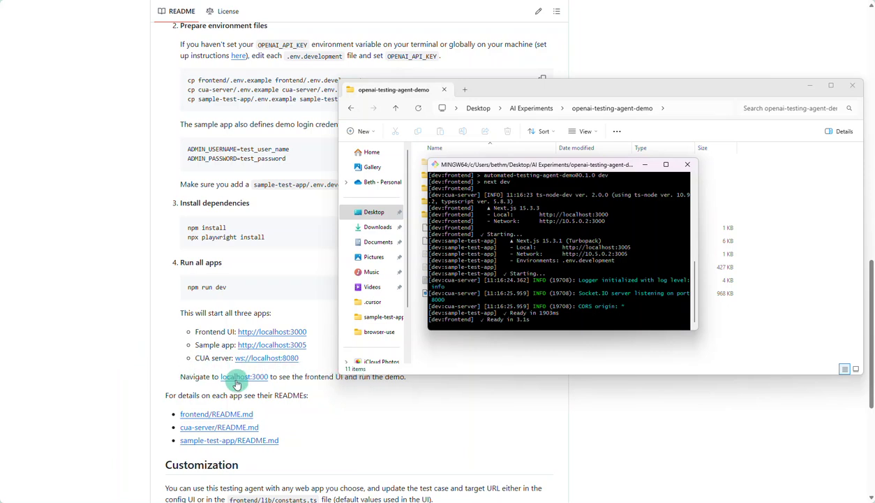
click(122, 374)
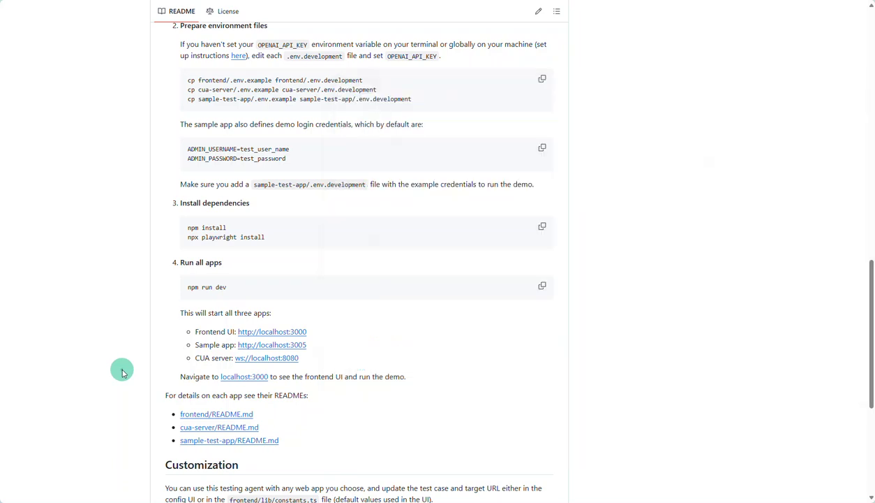
right_click(264, 332)
click(290, 337)
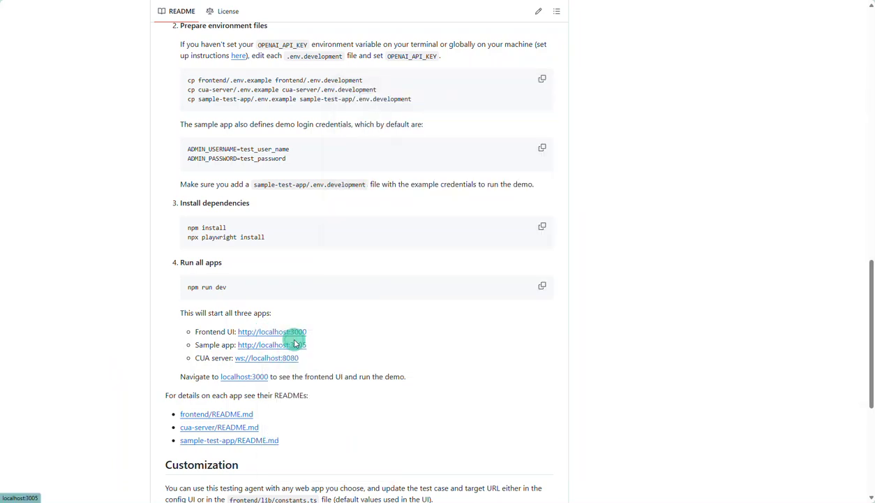
right_click(272, 344)
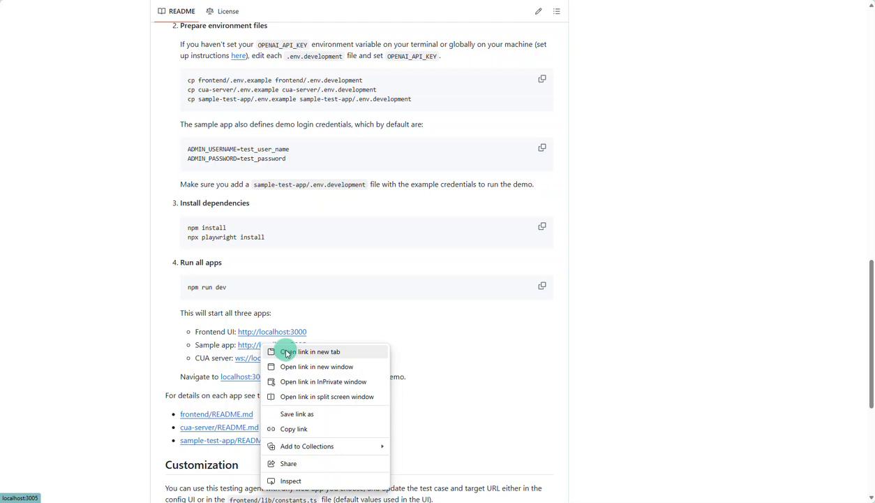
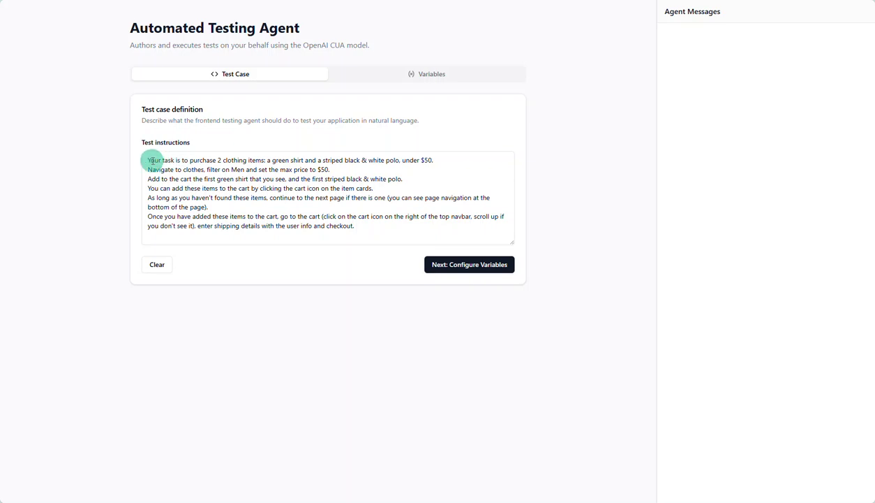
Examine the default test instructions for buying a green shirt and a striped polo, and view the test variables
drag(148, 161, 365, 229)
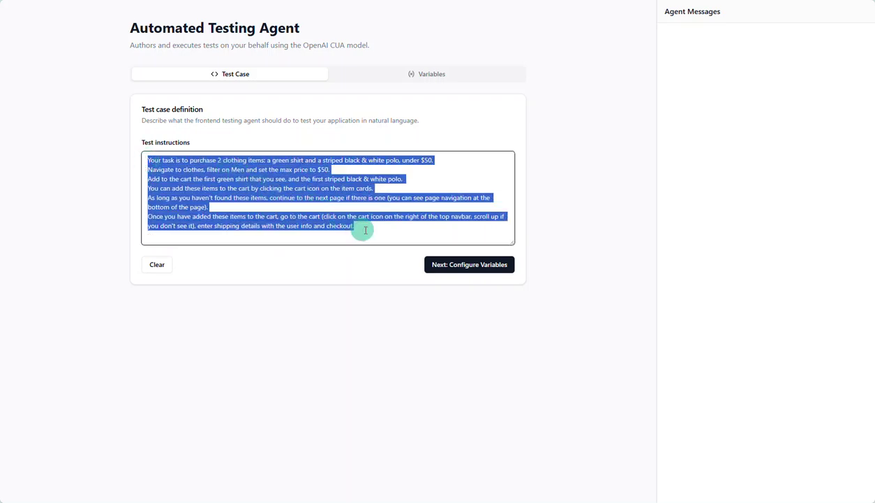
drag(175, 161, 354, 229)
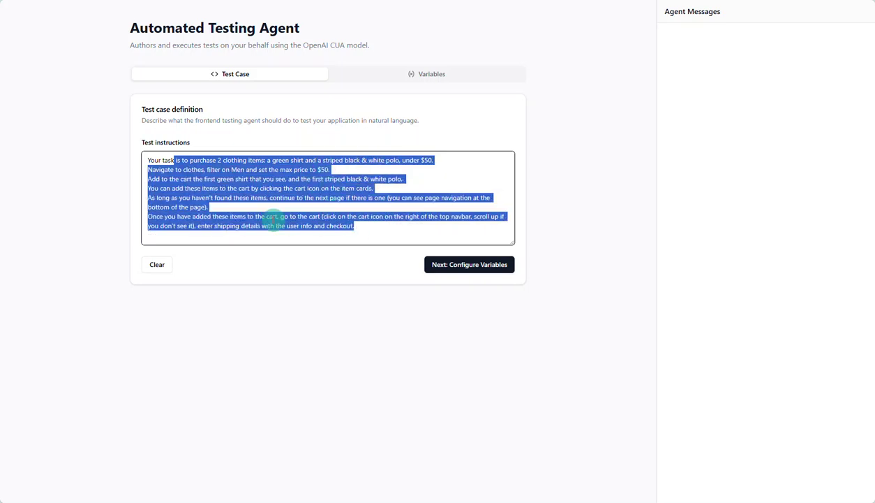
click(267, 168)
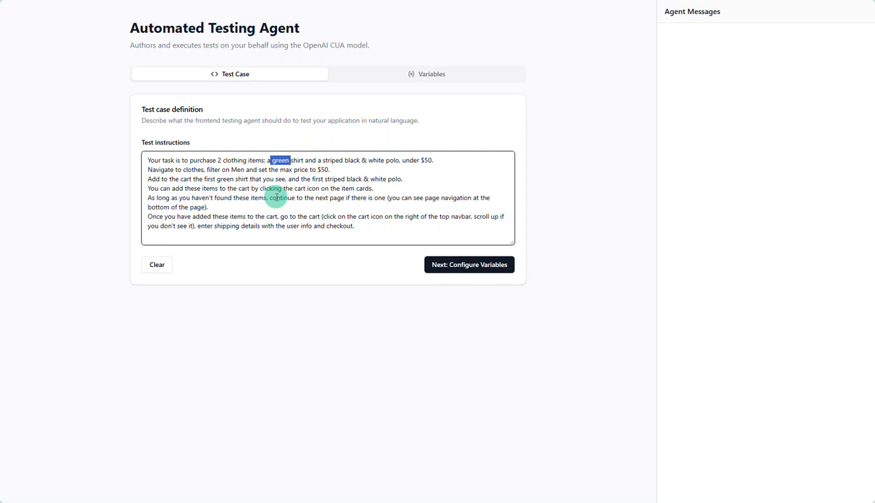
click(276, 169)
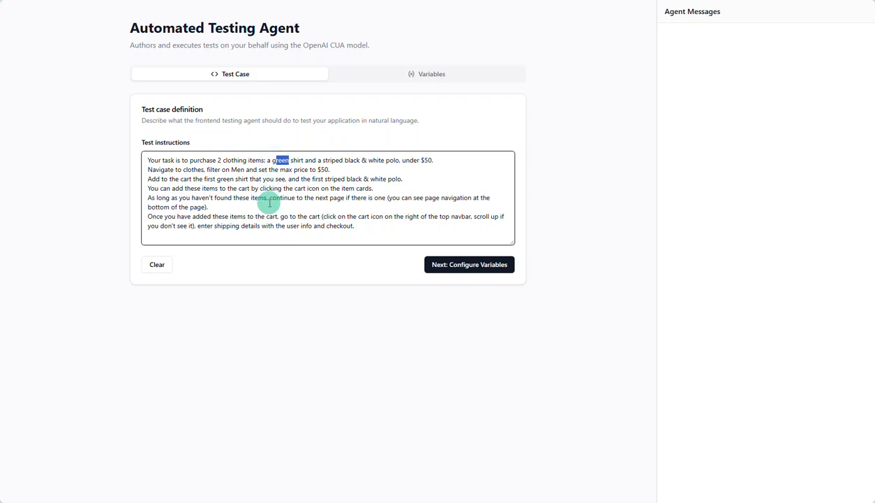
click(258, 188)
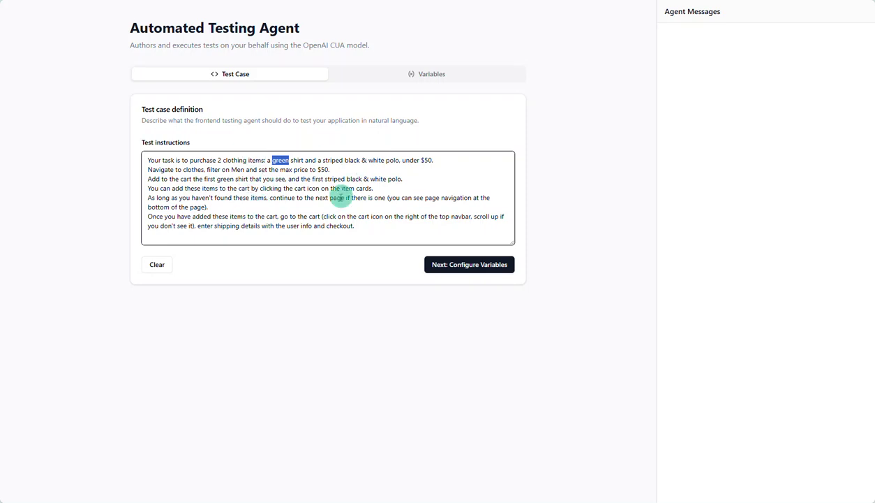
drag(282, 160, 293, 160)
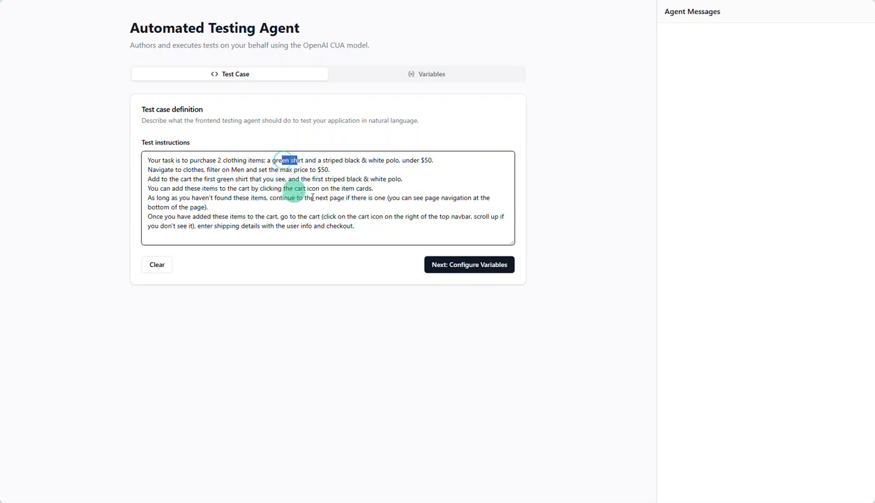
drag(340, 188, 347, 198)
click(364, 160)
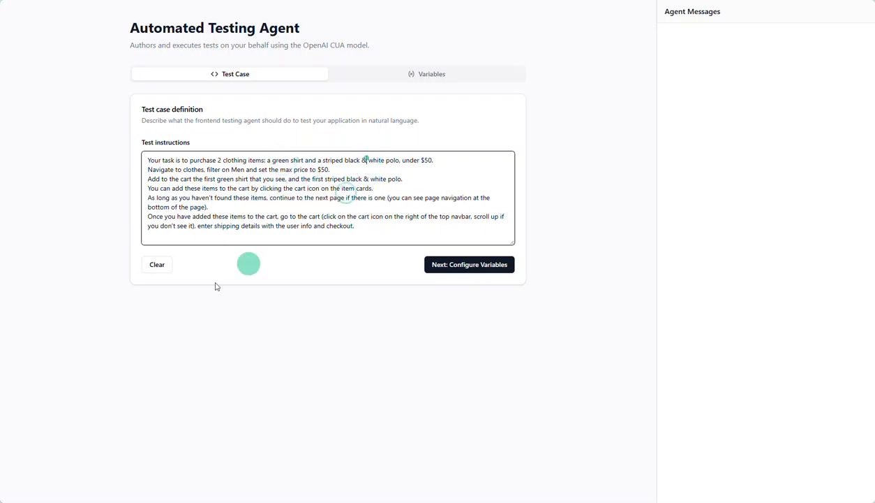
click(231, 160)
click(291, 159)
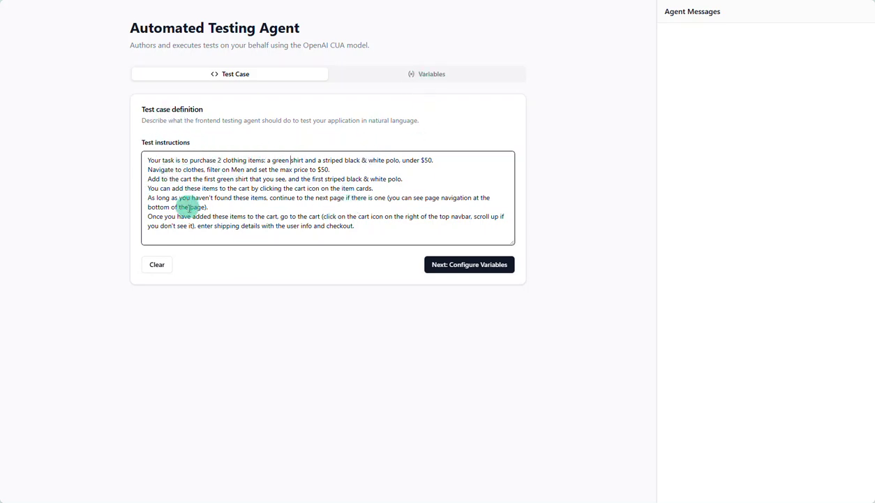
drag(374, 229, 131, 152)
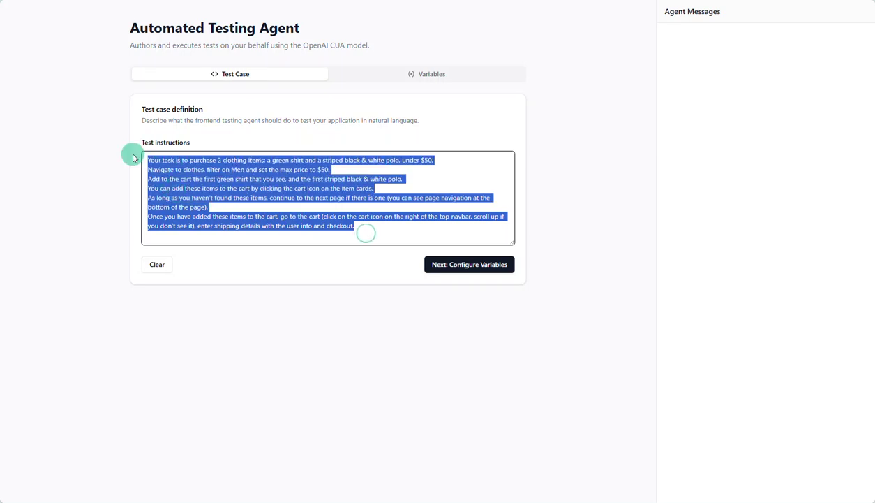
click(386, 73)
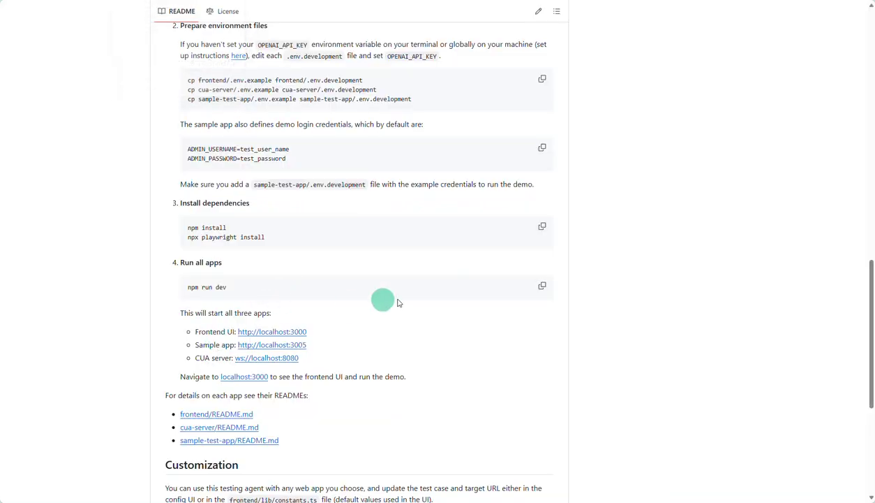
Open the README's localhost:3000 link in a new tab and proceed from the test case to configuring its variables
scroll(391, 346, down, 2)
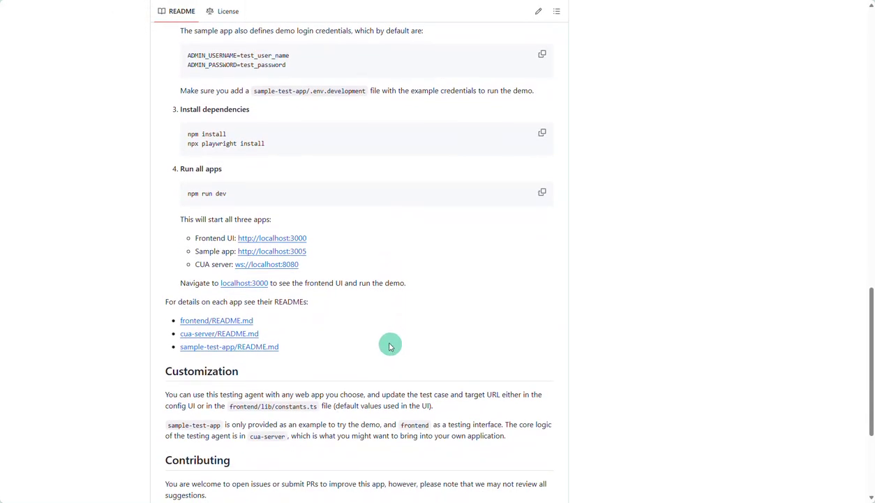
right_click(257, 285)
click(289, 294)
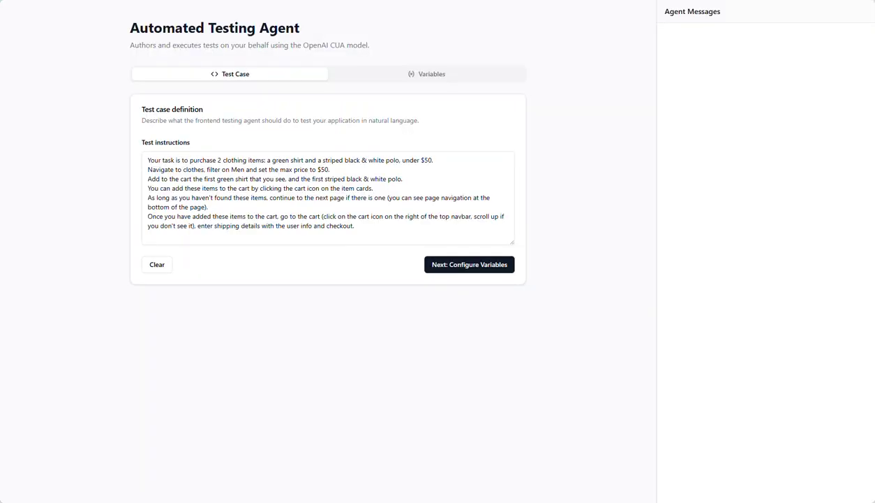
click(449, 265)
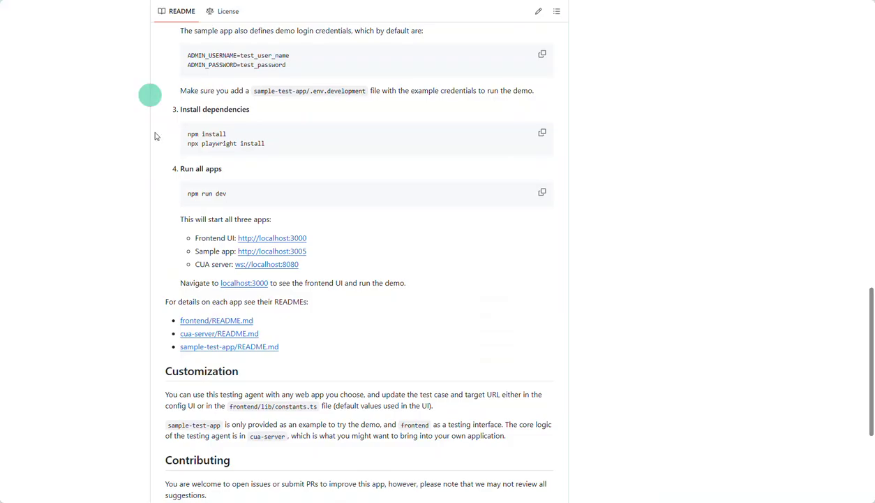
Check the README's notes on the demo login credentials and the sample-test-app/.env.development file
scroll(192, 333, down, 10)
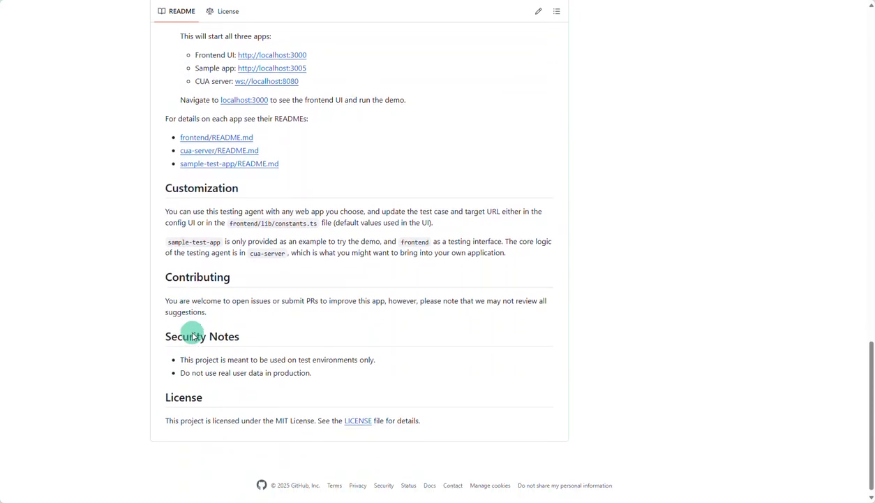
scroll(196, 323, up, 5)
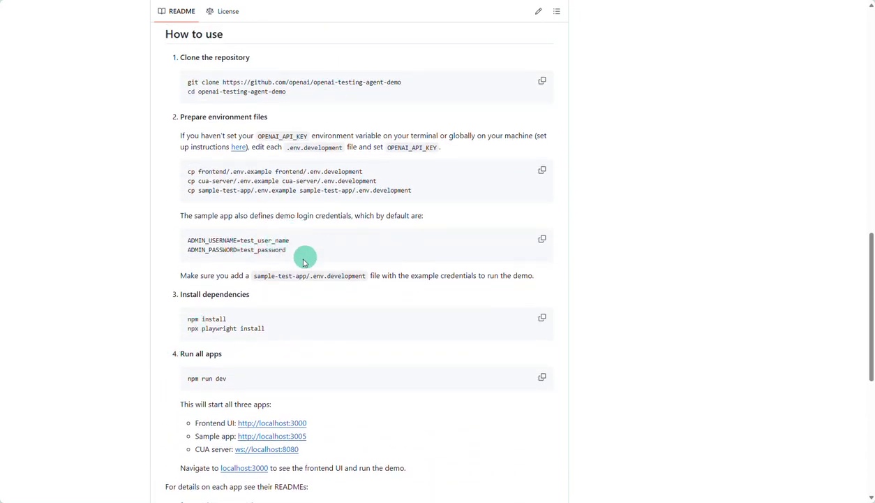
drag(253, 276, 366, 278)
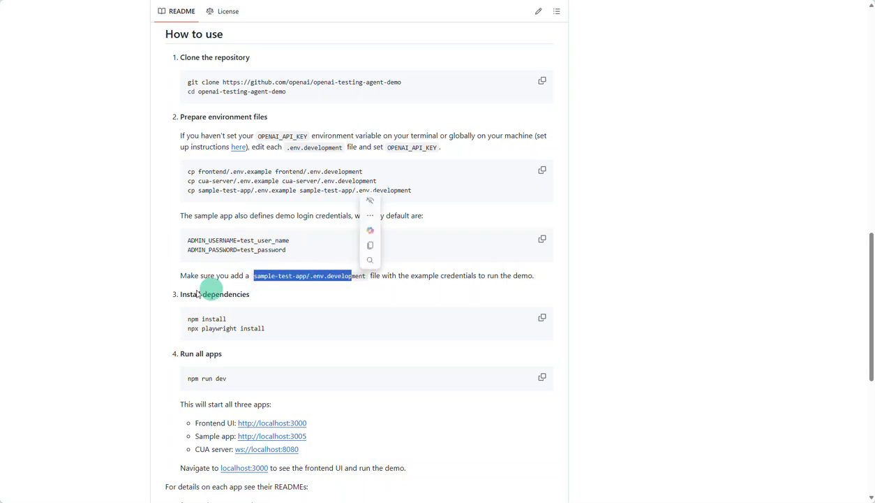
click(225, 275)
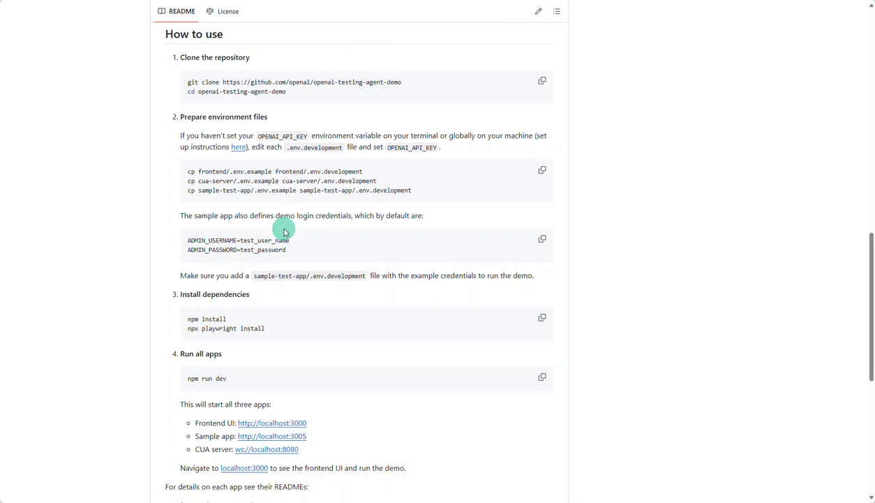
scroll(160, 415, up, 1)
scroll(161, 419, down, 2)
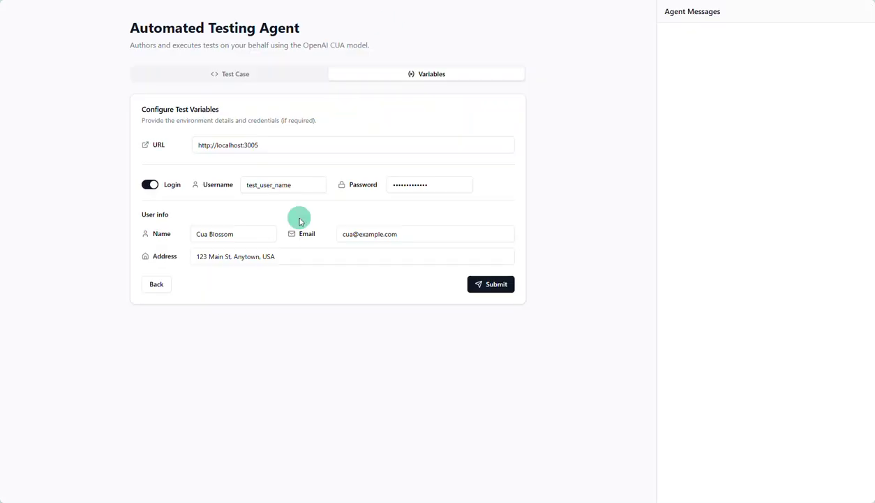
Replace the user info name and email with a different customer's details and submit the test
click(221, 234)
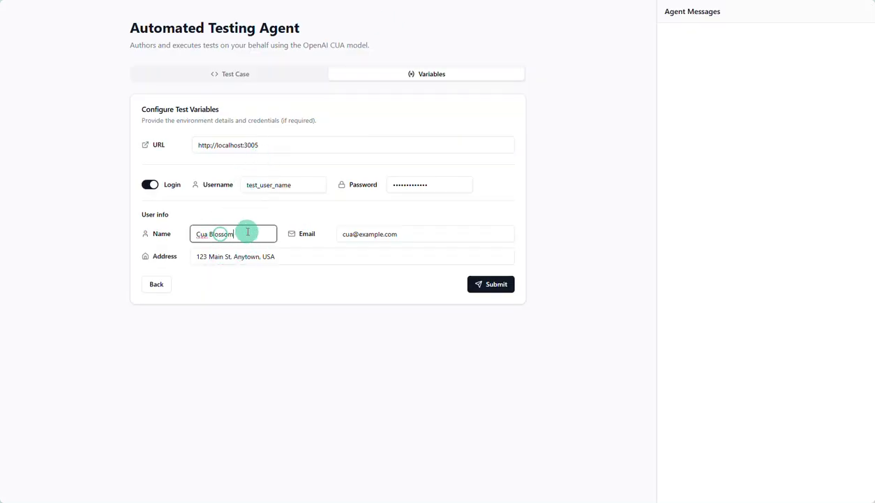
drag(247, 232, 175, 237)
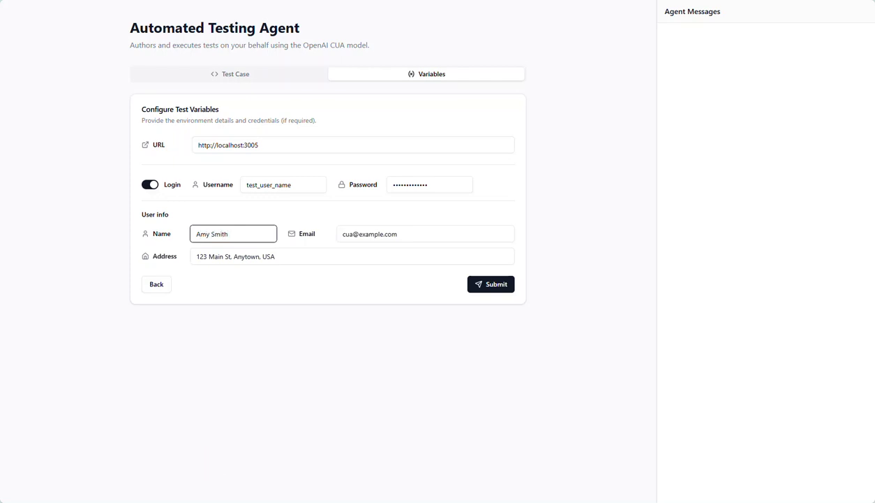
click(354, 233)
key(BackSpace)
key(BackSpace)
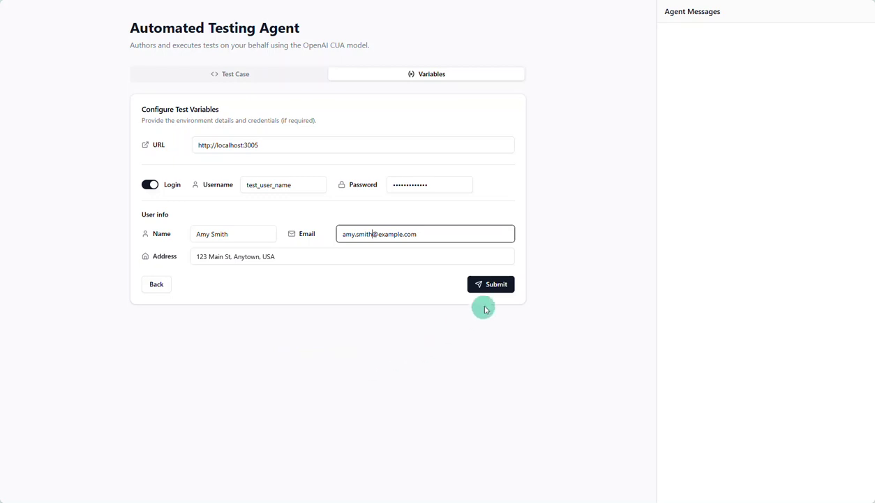
click(494, 286)
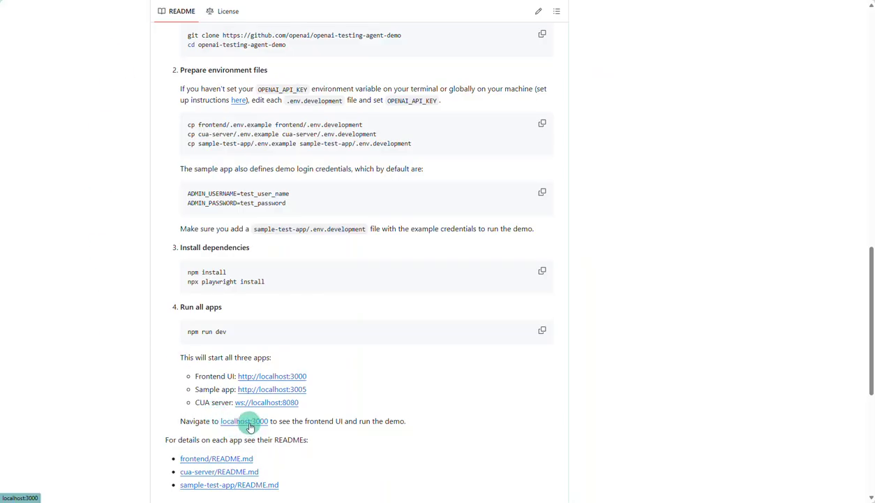
click(245, 421)
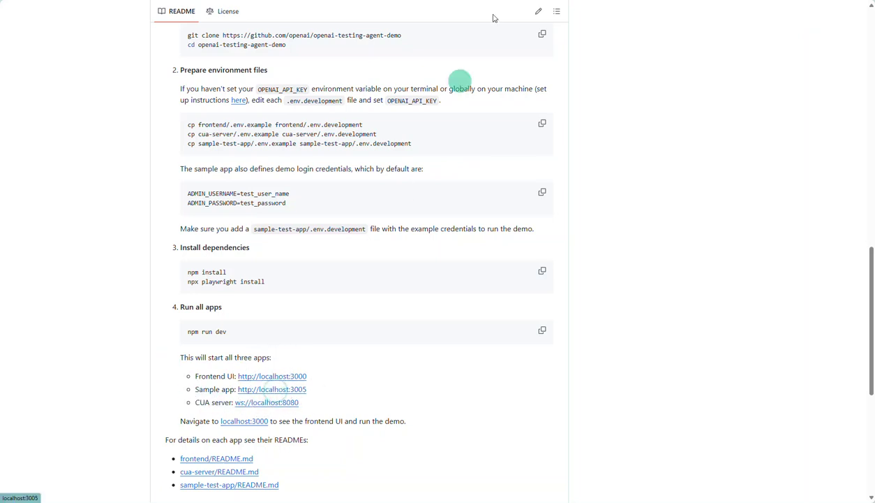
key(ctrl+Tab)
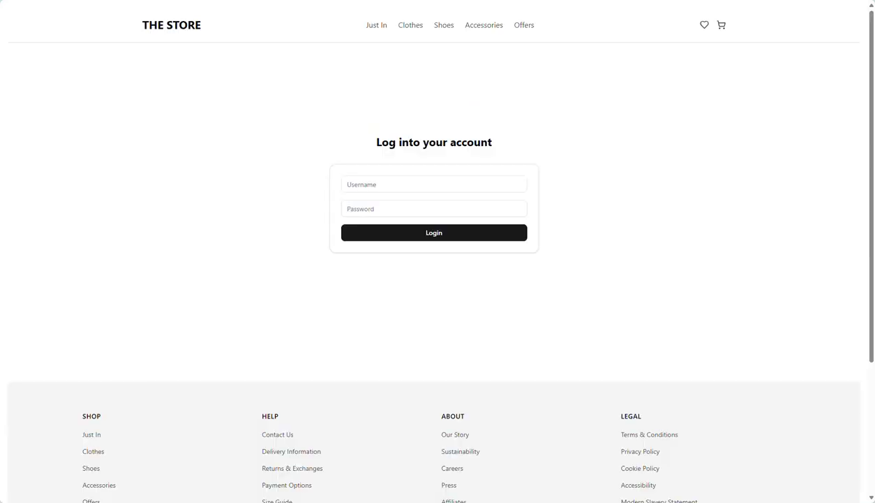
key(ctrl+Tab)
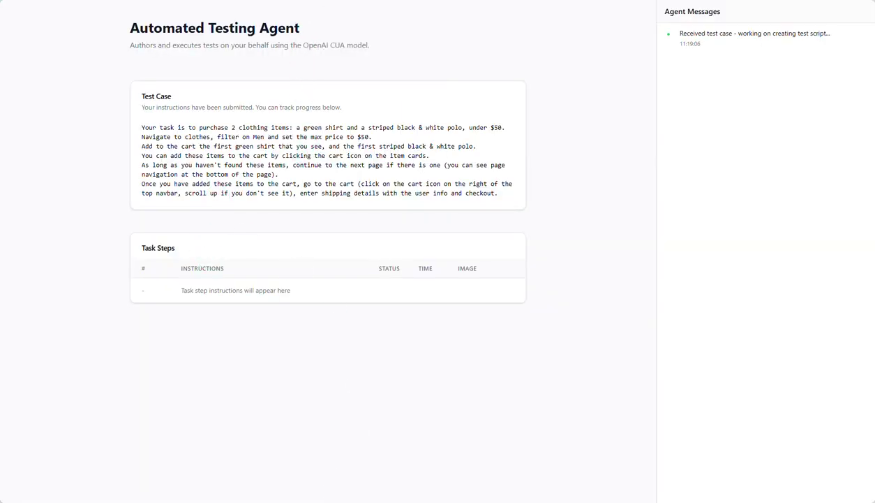
Reposition the agent-launched store browser window so its address bar and page are in view, and minimize the terminal window
key(alt+Tab)
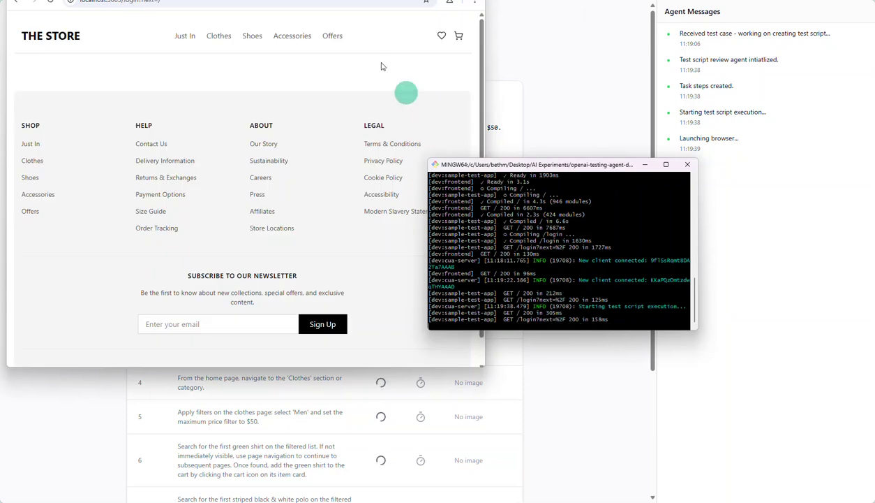
drag(292, 2, 346, 67)
drag(422, 66, 428, 11)
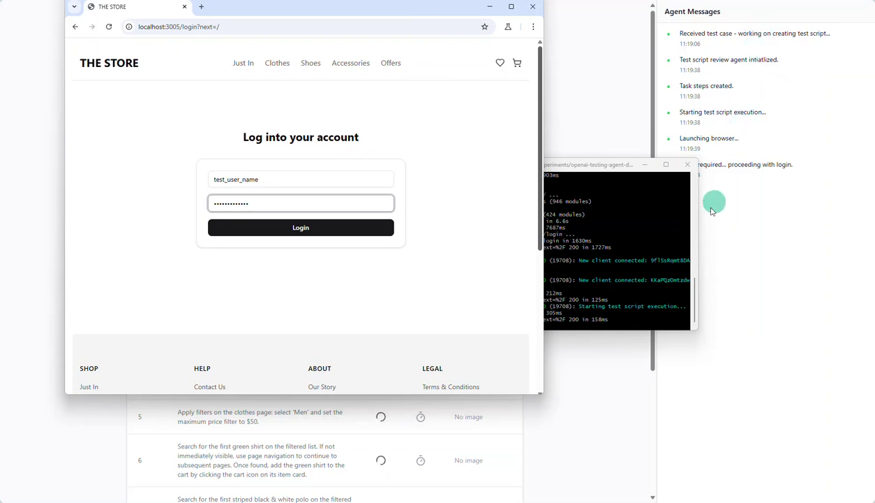
click(652, 174)
click(645, 164)
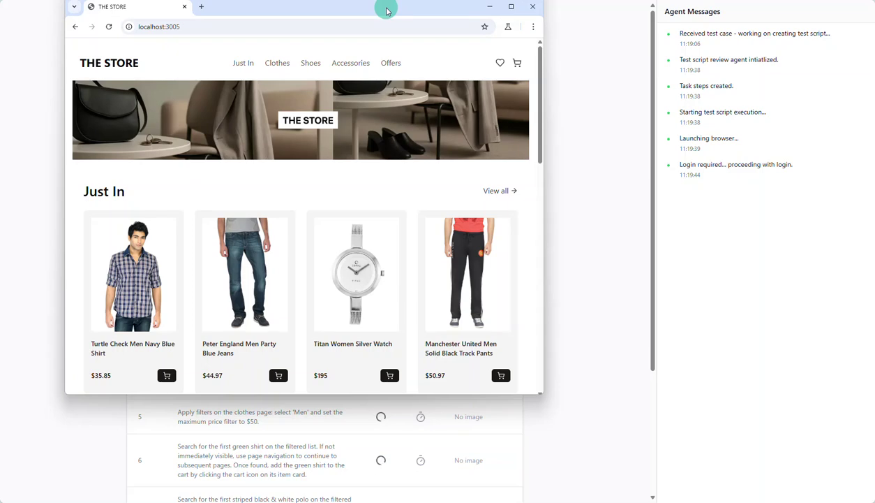
Tile the store browser window beside the Automated Testing Agent page and follow the progress of all the task steps
drag(388, 10, 761, 30)
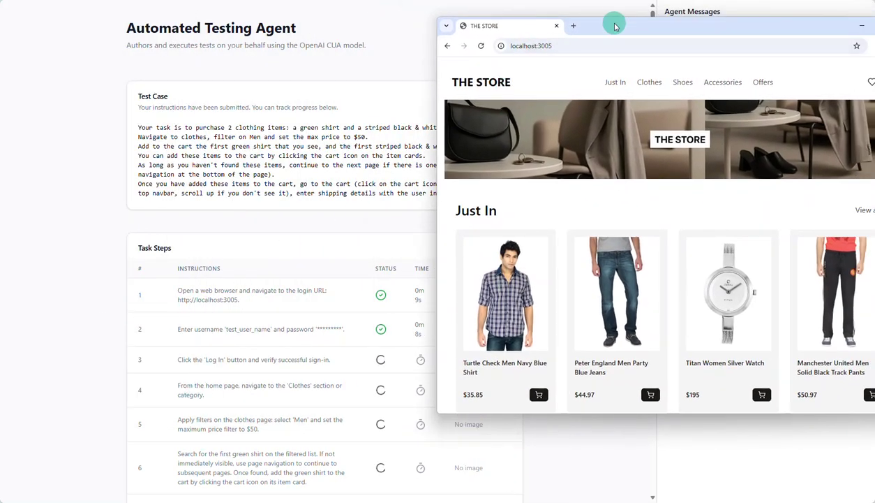
drag(611, 19, 386, 9)
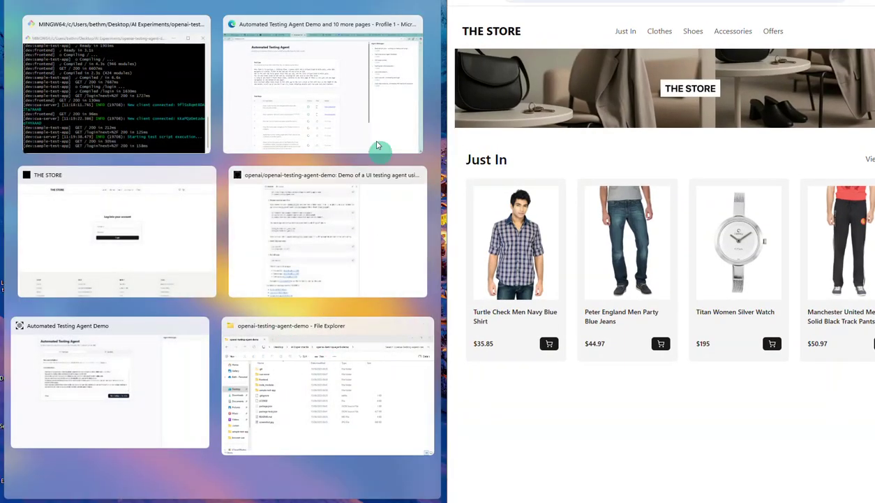
click(345, 113)
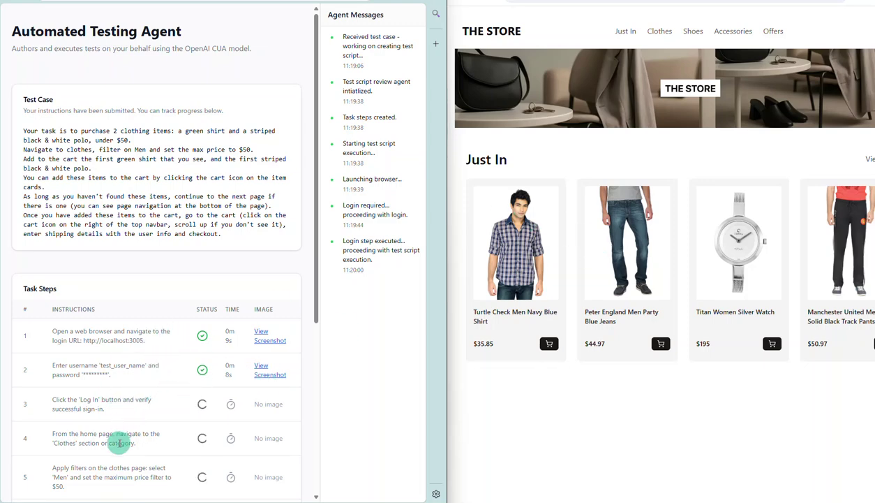
scroll(120, 443, down, 3)
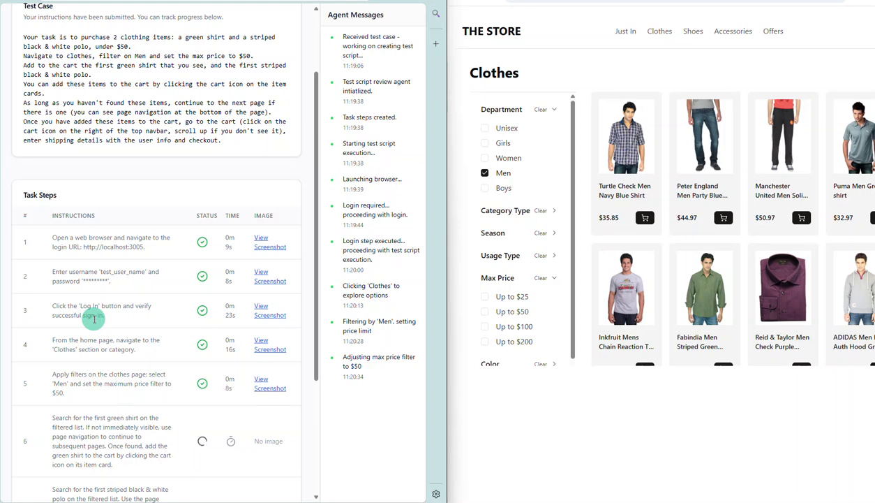
scroll(94, 317, down, 3)
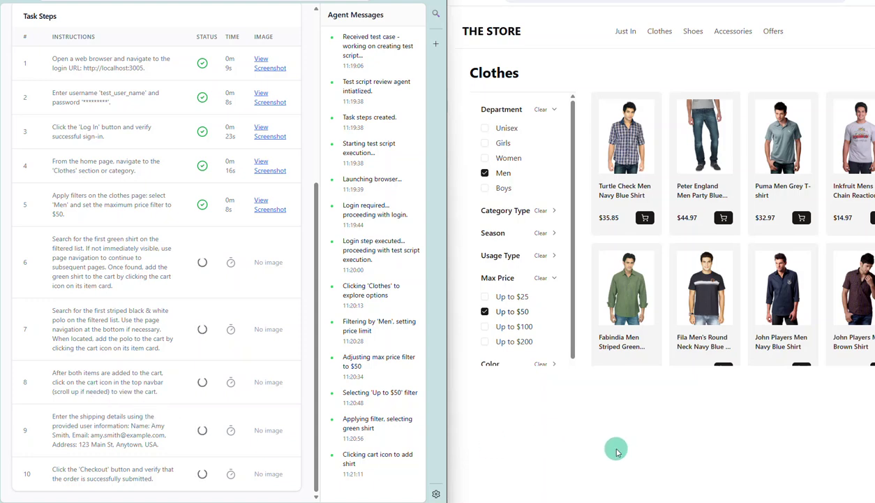
Fill in the shopping cart's shipping details with the customer's full name, email and street address
scroll(616, 450, down, 3)
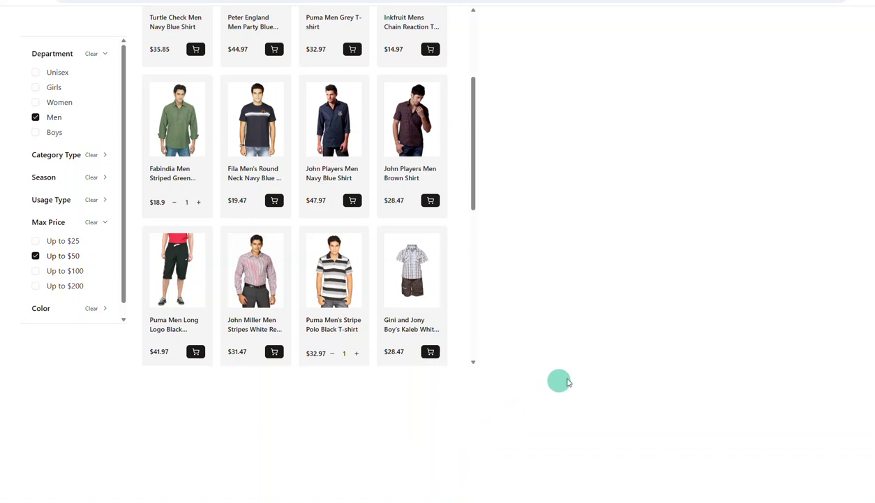
scroll(643, 336, up, 5)
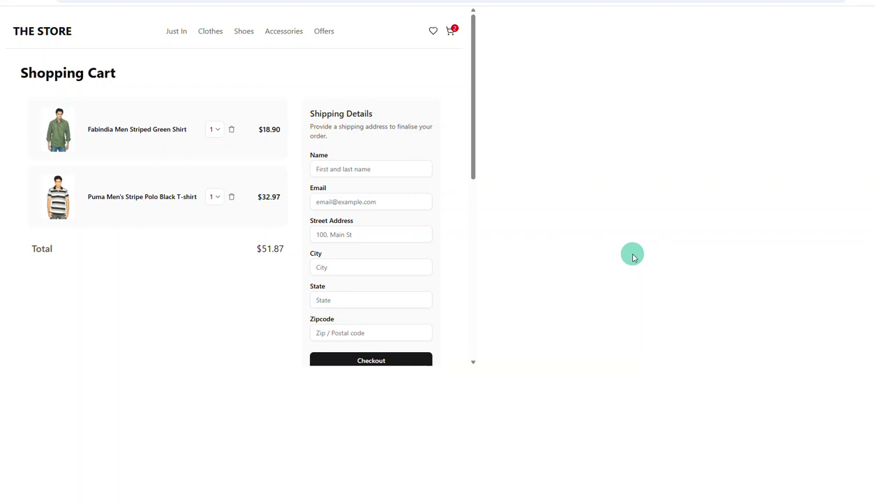
key(Tab)
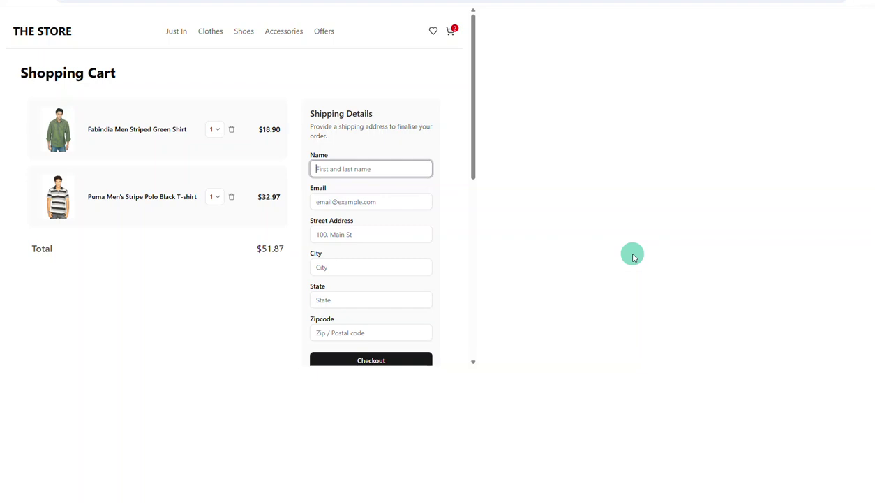
text(Amy Smith)
key(Tab)
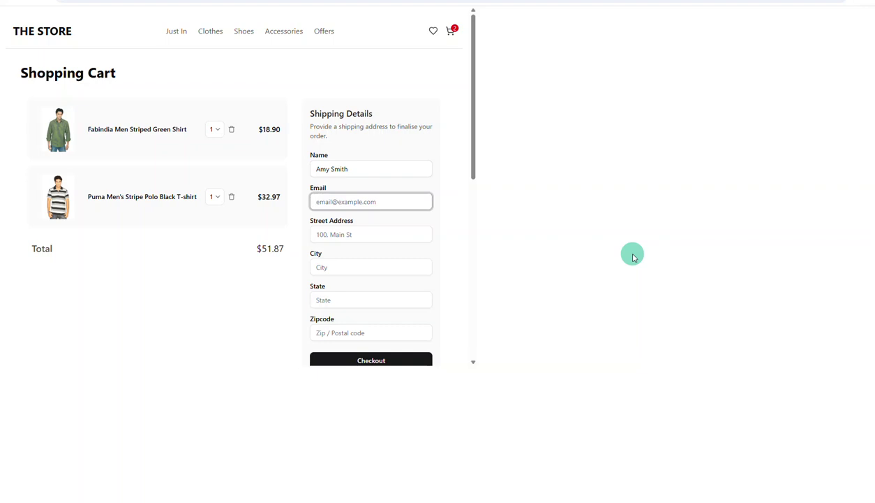
text(amy.smith@example.com)
key(Tab)
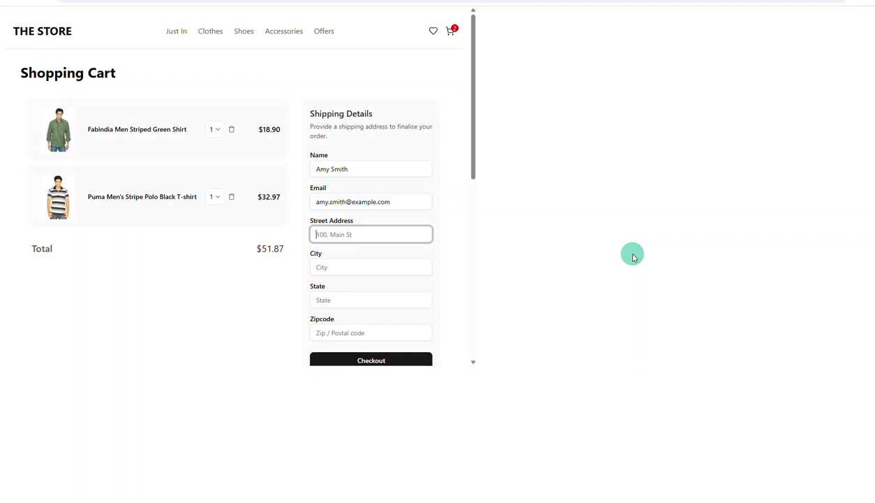
text(123 Main St)
key(Tab)
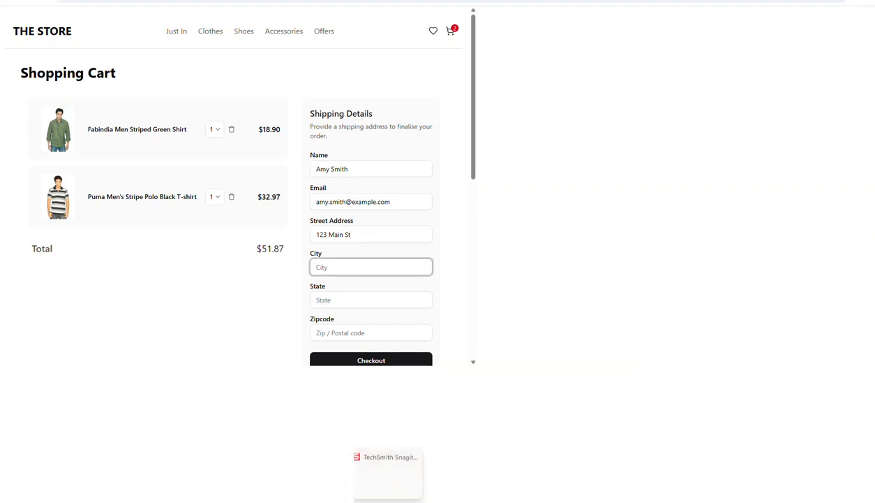
Bring up the terminal window running the demo and move it to the empty area beside the shipping form
click(389, 502)
drag(552, 164, 644, 164)
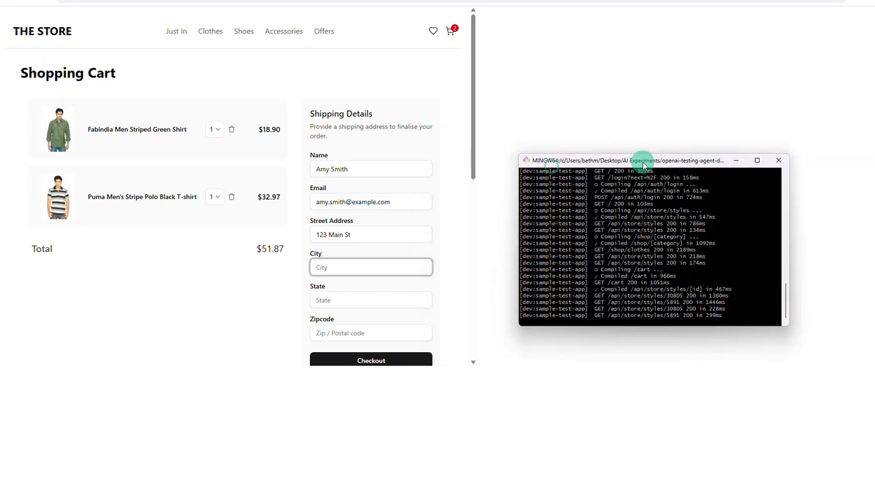
click(581, 407)
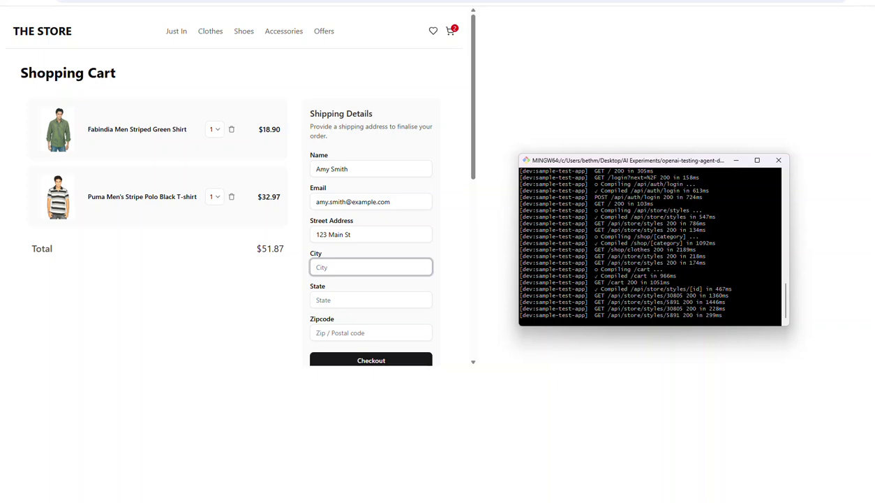
Fill in the customer's city, state and zip code in the shipping details
text(Anytown)
click(371, 300)
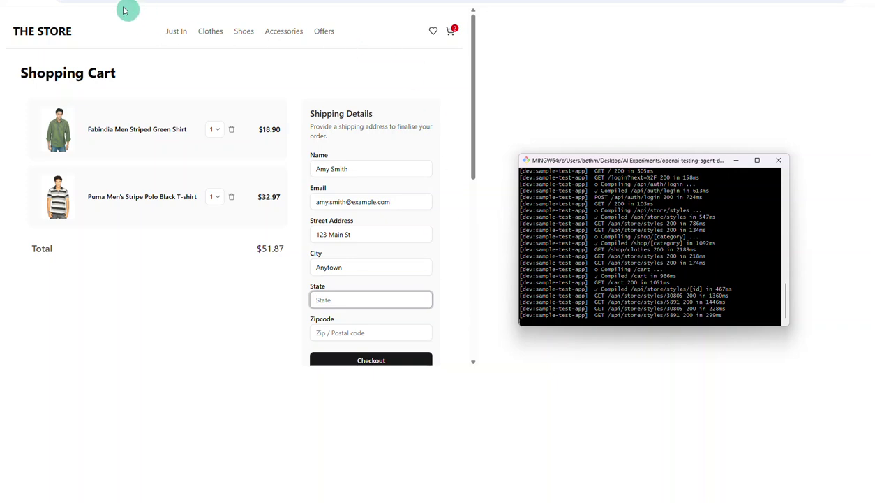
drag(98, 2, 382, 3)
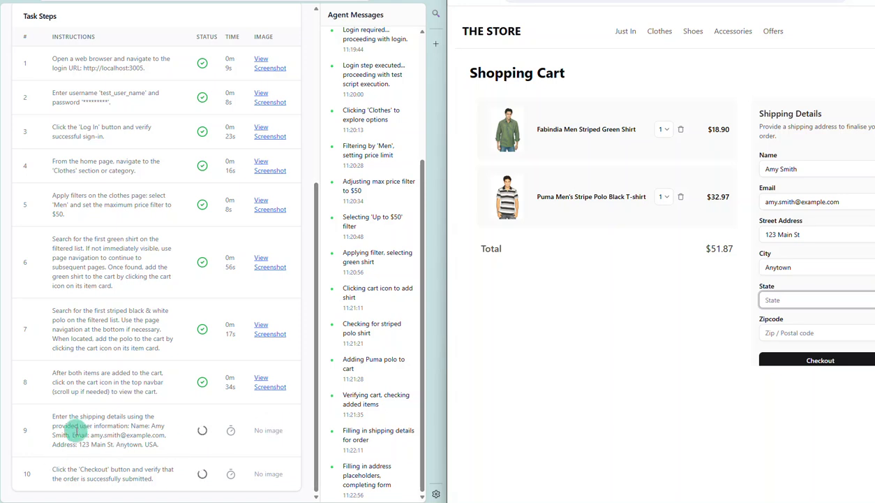
text(USA)
key(Tab)
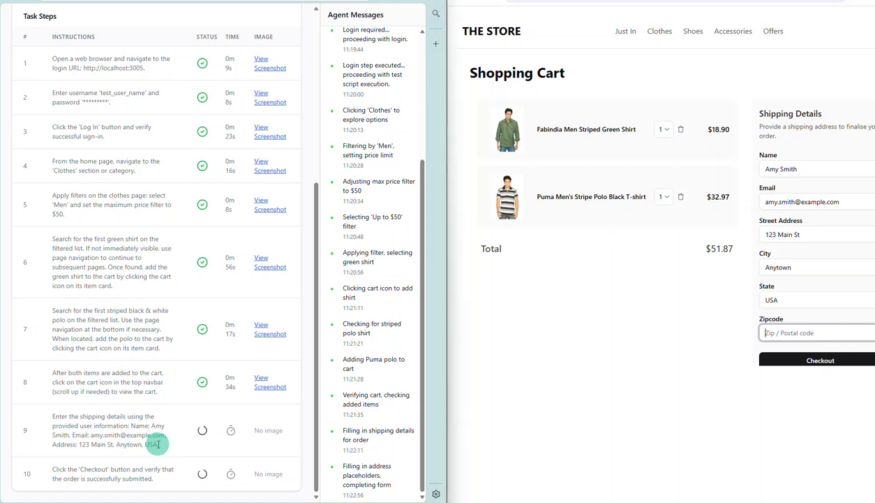
Highlight the address in task step 9 and the checkout instruction in task step 10
drag(158, 444, 53, 450)
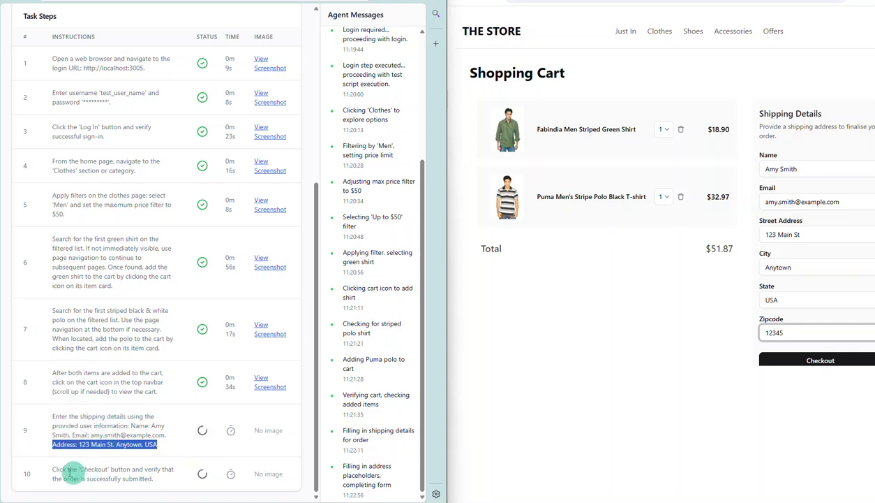
drag(54, 469, 130, 468)
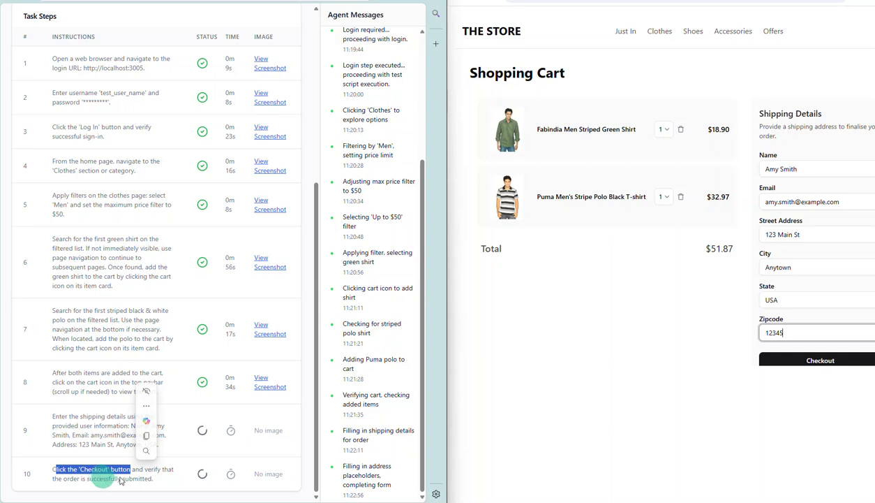
Open Task Manager, expand the Chromium process group to inspect its memory use, and minimize the window
right_click(565, 498)
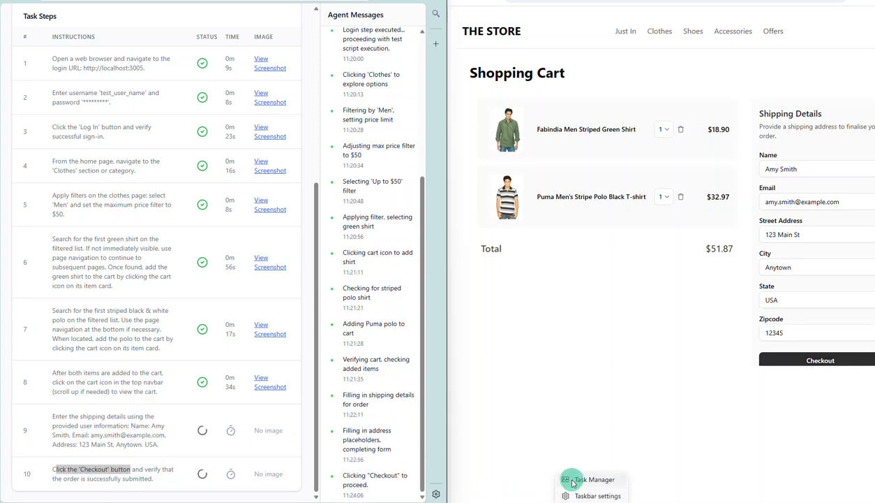
click(562, 469)
click(532, 238)
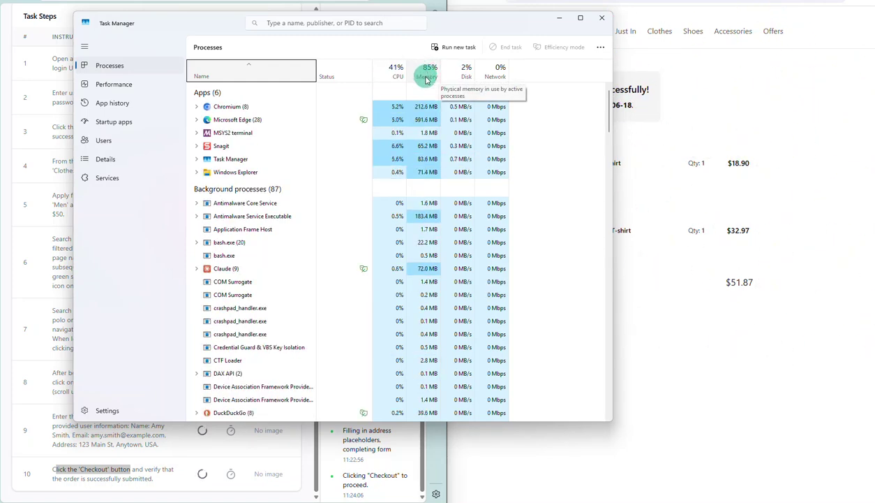
click(196, 106)
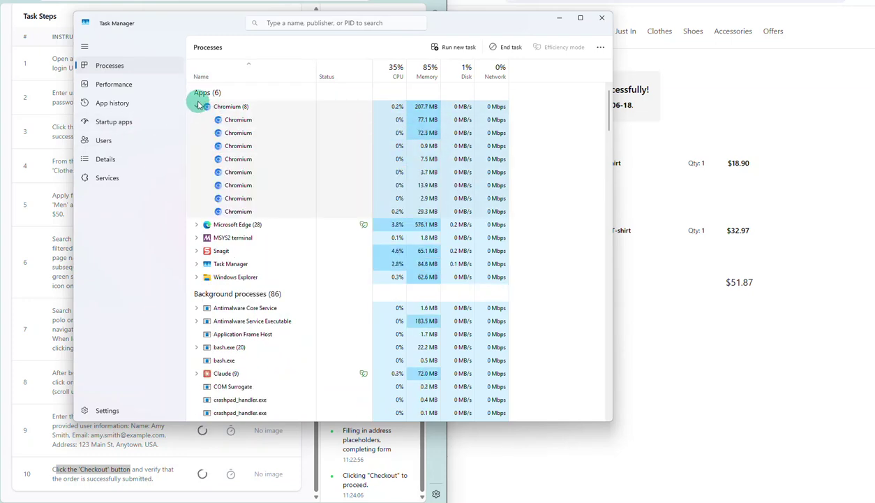
click(560, 17)
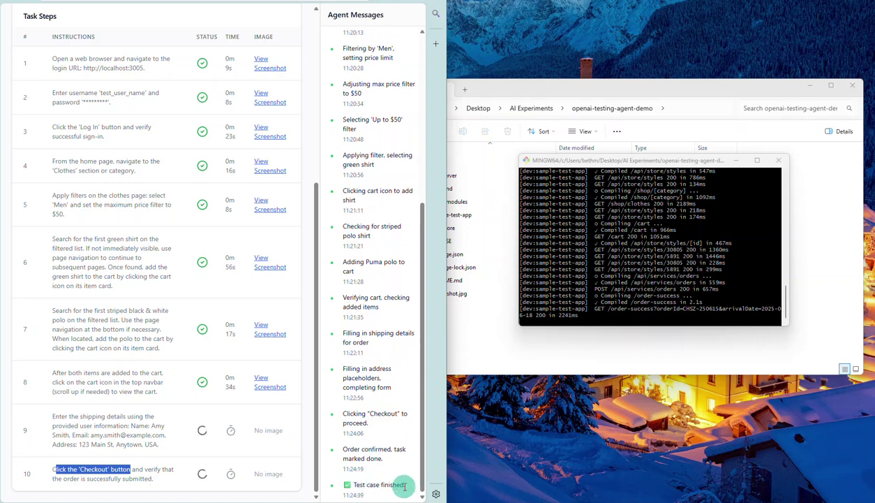
Review the Agent Messages log from the filtering messages through to the test completion message
drag(404, 487, 345, 485)
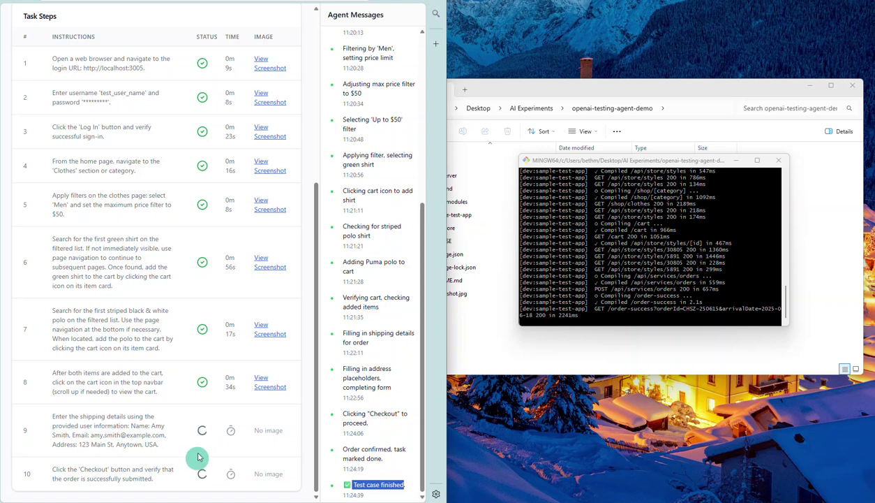
click(377, 470)
scroll(380, 409, up, 2)
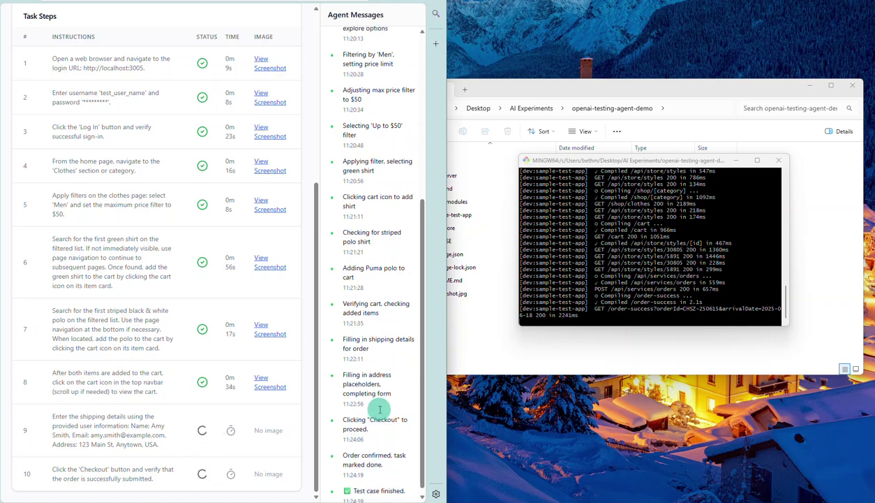
scroll(379, 410, up, 5)
scroll(380, 410, down, 5)
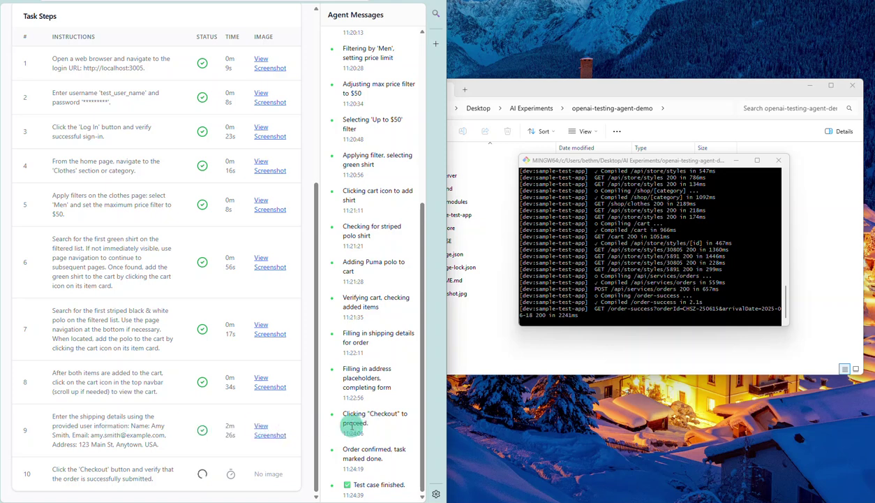
scroll(352, 423, up, 5)
scroll(353, 426, down, 2)
scroll(352, 425, down, 2)
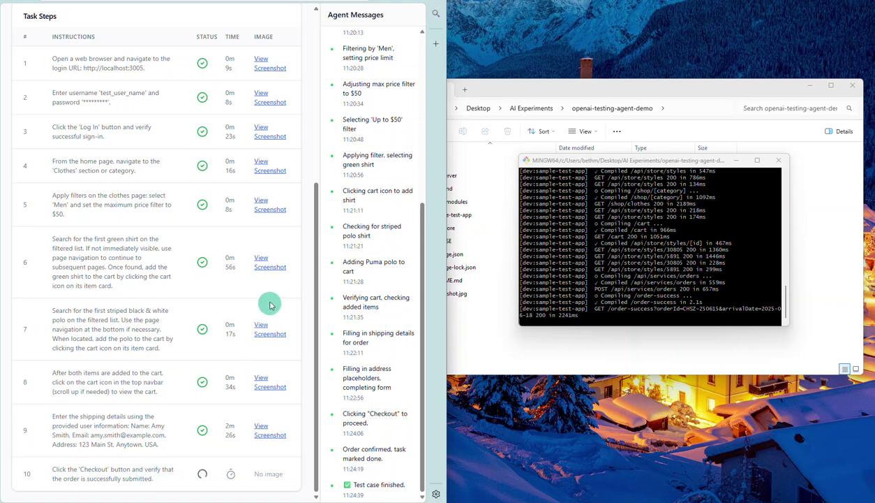
View the screenshot for task step 6 in a new tab and close that tab
right_click(267, 264)
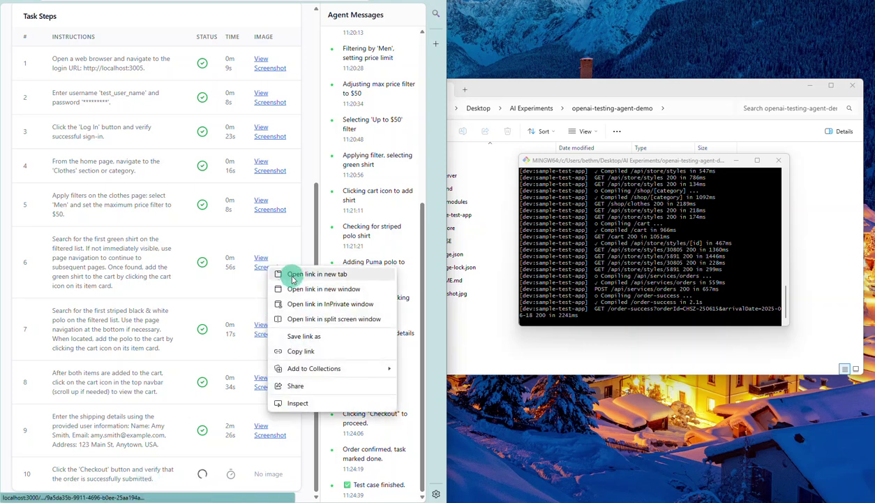
click(291, 276)
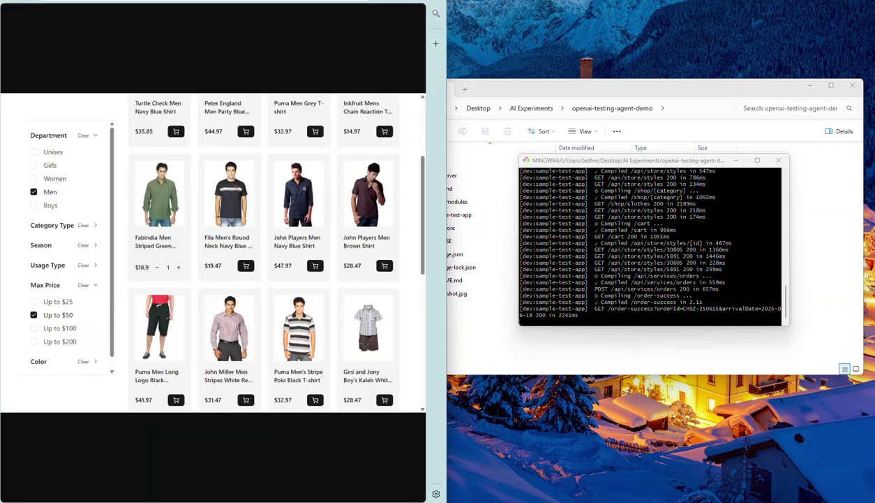
key(ctrl+w)
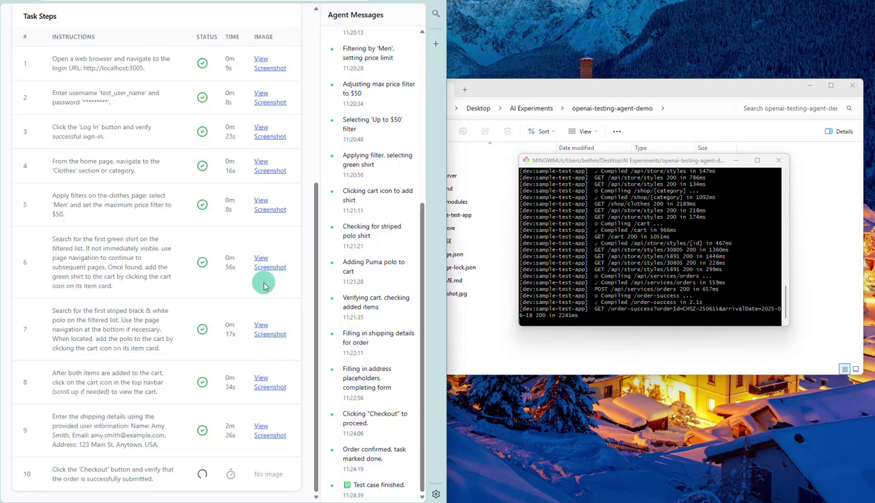
View the login screenshot for task step 2 in a new tab and return to the task steps
scroll(264, 284, up, 2)
right_click(268, 242)
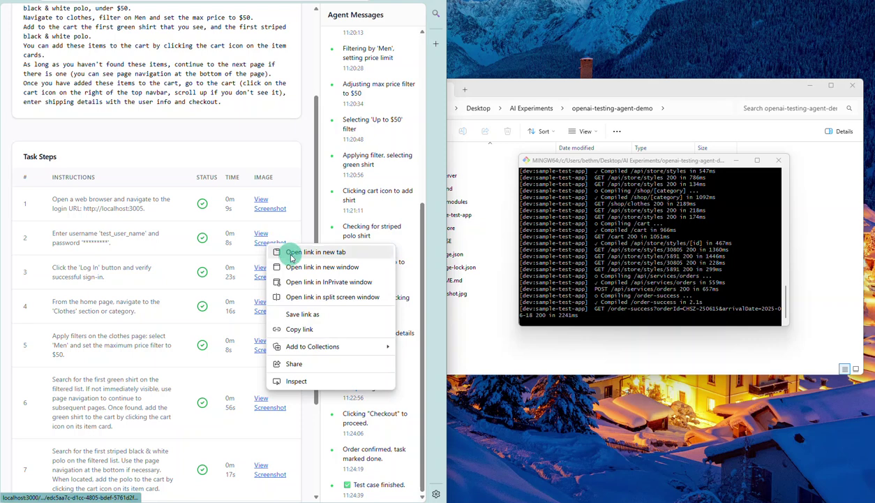
click(292, 255)
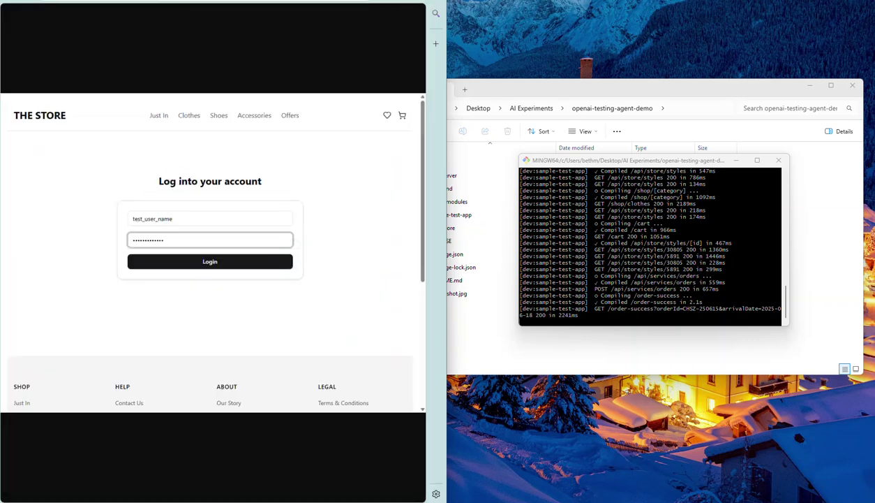
key(ctrl+w)
scroll(274, 256, down, 1)
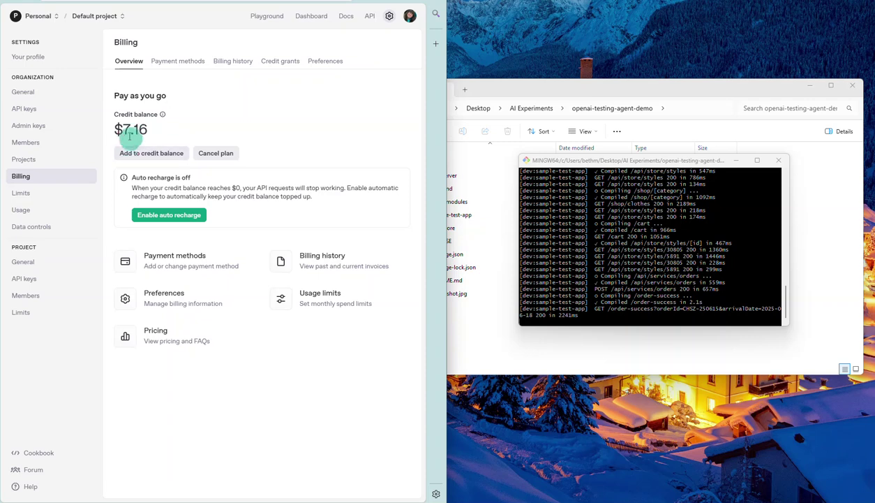
Check the credit balance on OpenAI's Billing page, refreshing the page to get the current amount
double_click(148, 131)
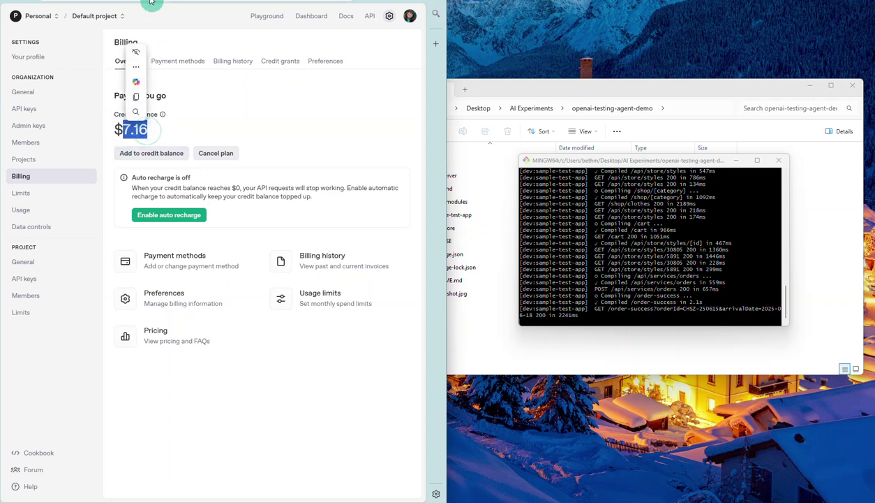
key(ctrl+l)
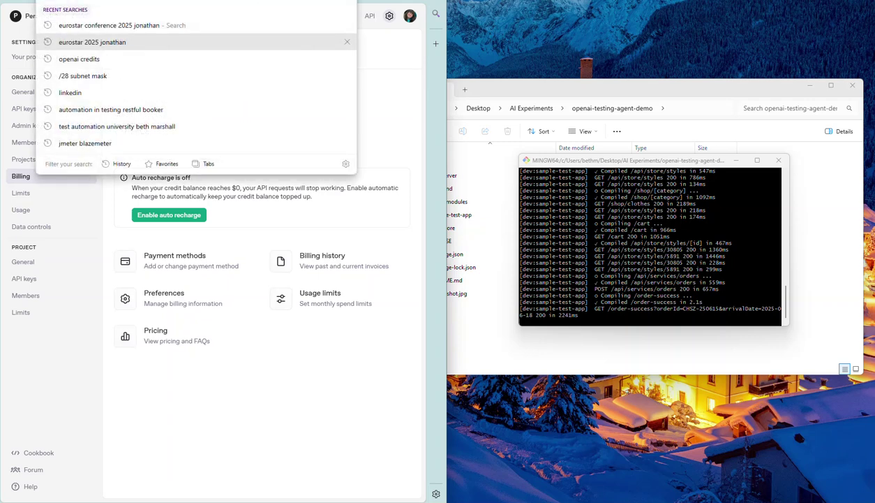
key(Escape)
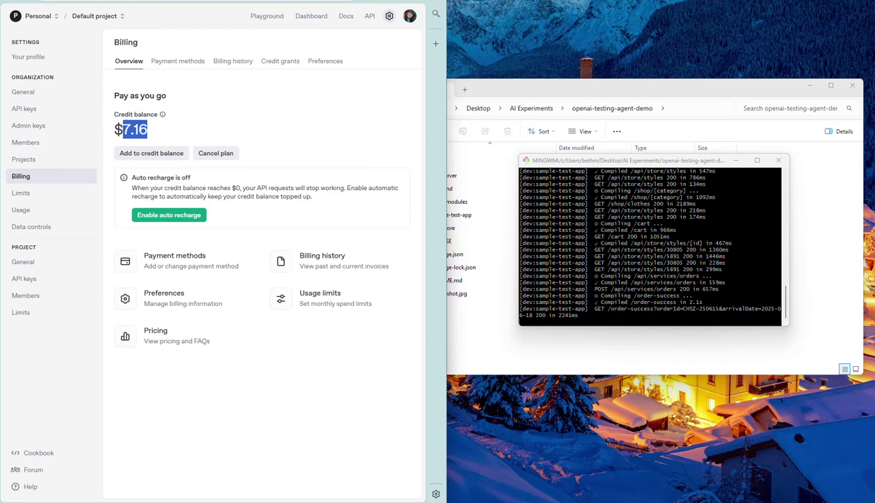
key(F5)
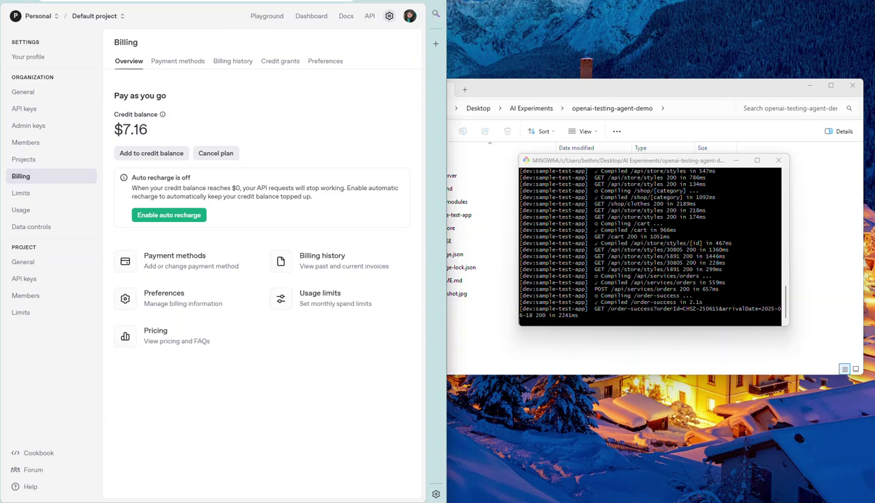
key(ctrl+l)
key(Escape)
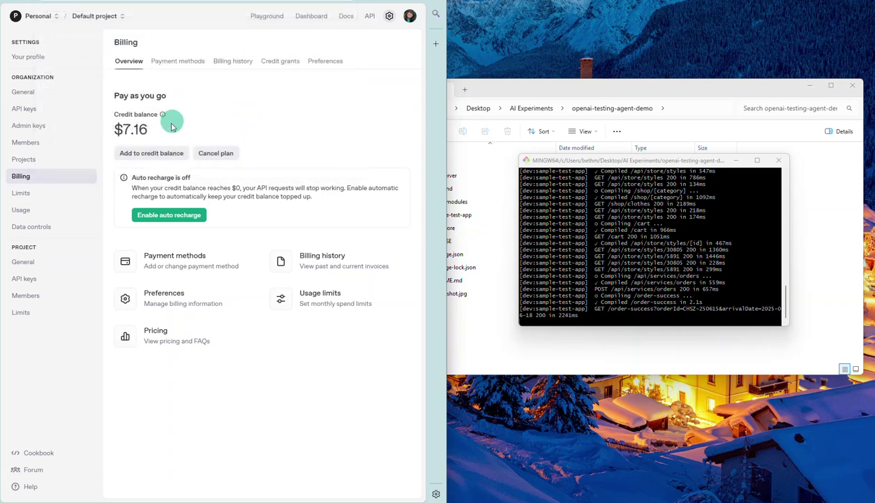
key(F5)
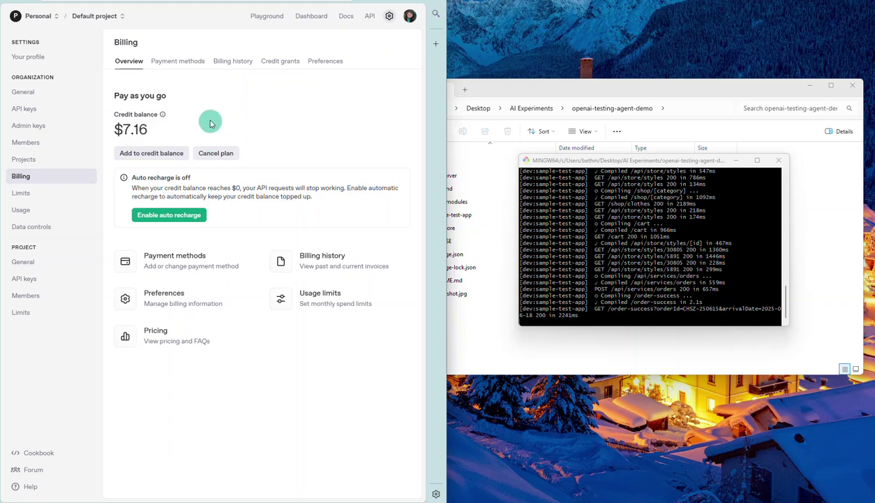
click(257, 1)
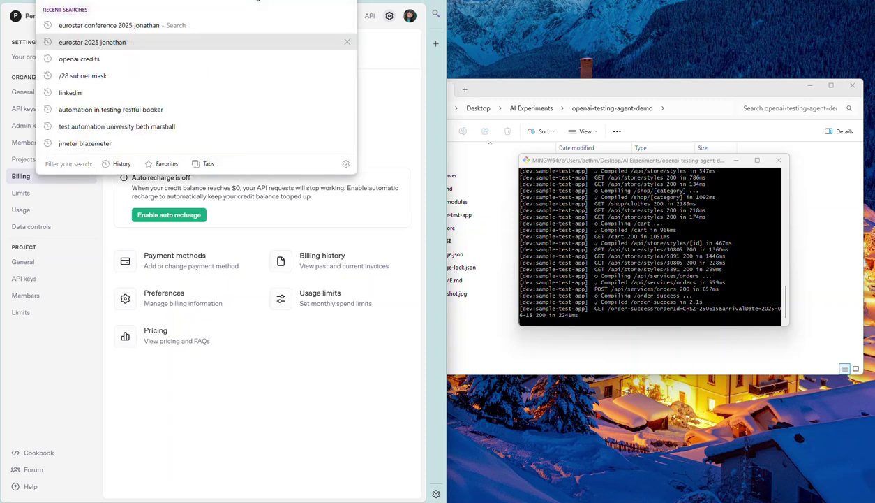
key(Escape)
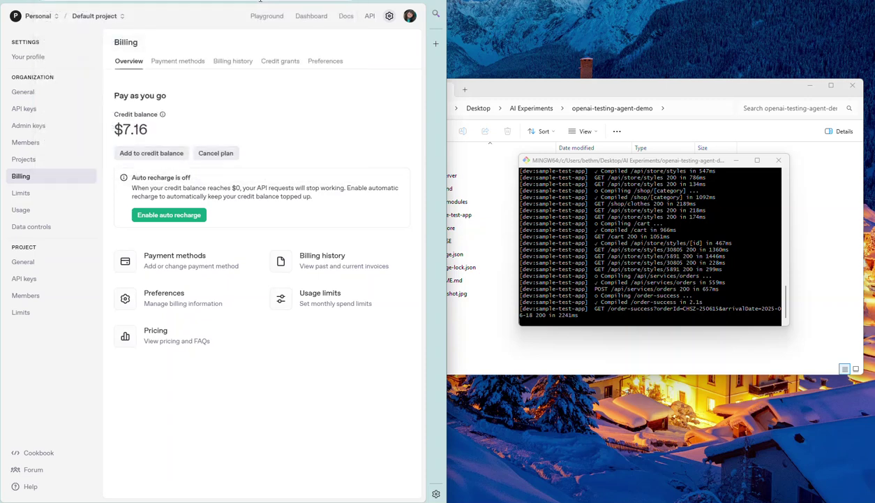
Reload the Billing page, highlight the updated credit balance, and refresh once more to recheck the amount
key(Return)
double_click(145, 129)
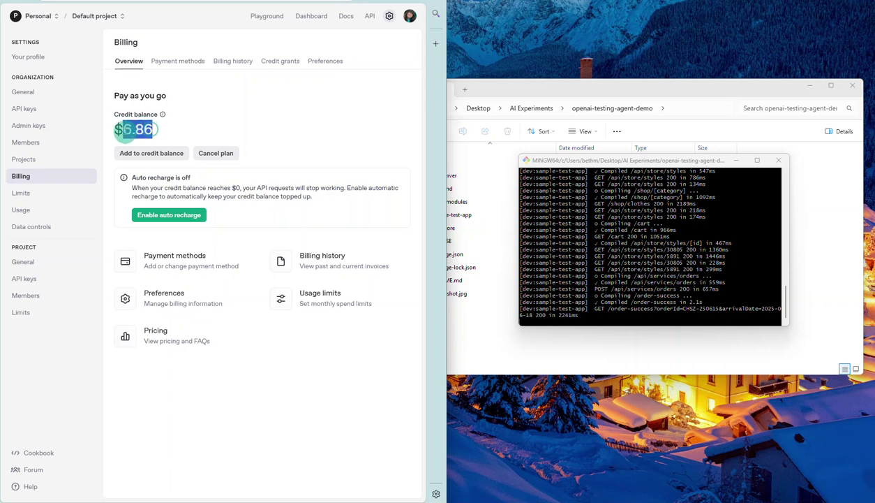
click(189, 133)
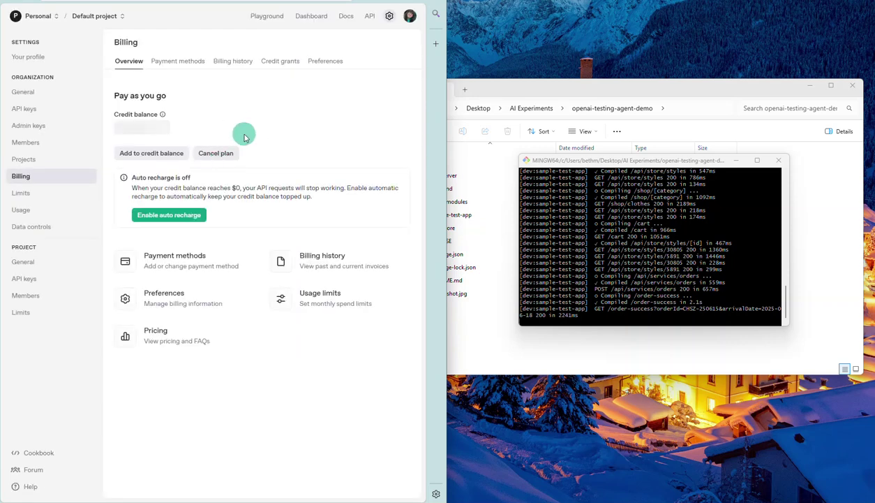
click(244, 0)
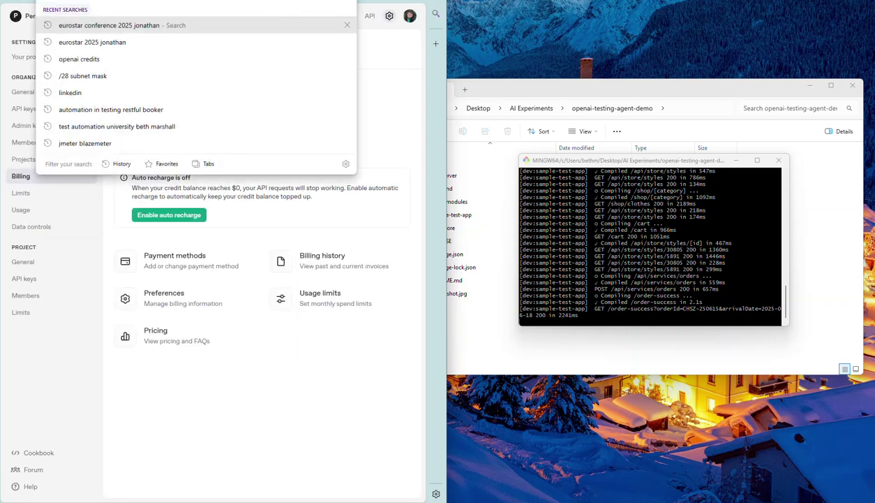
key(Escape)
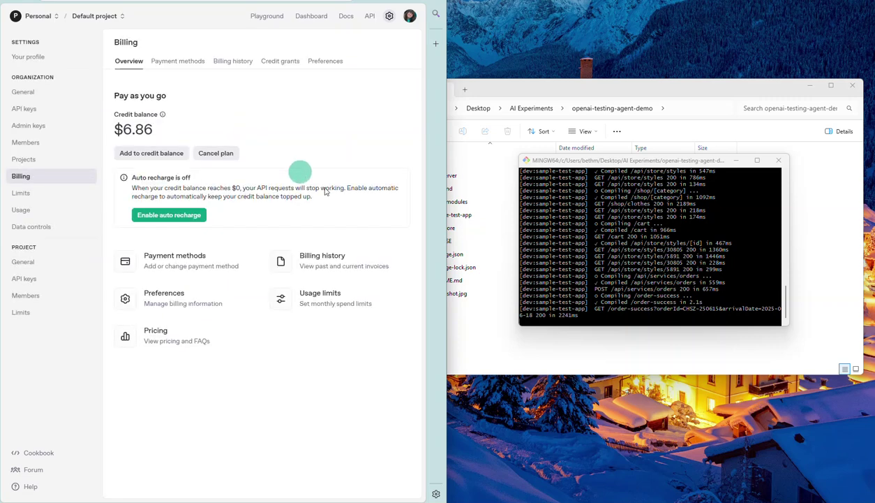
click(559, 160)
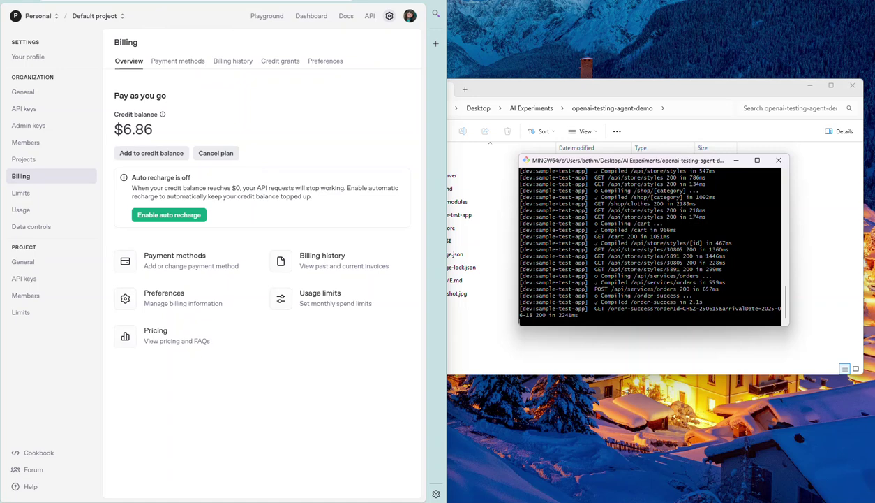
Return to the Automated Testing Agent page and review the test case and its task steps down to step 10
key(alt+Tab)
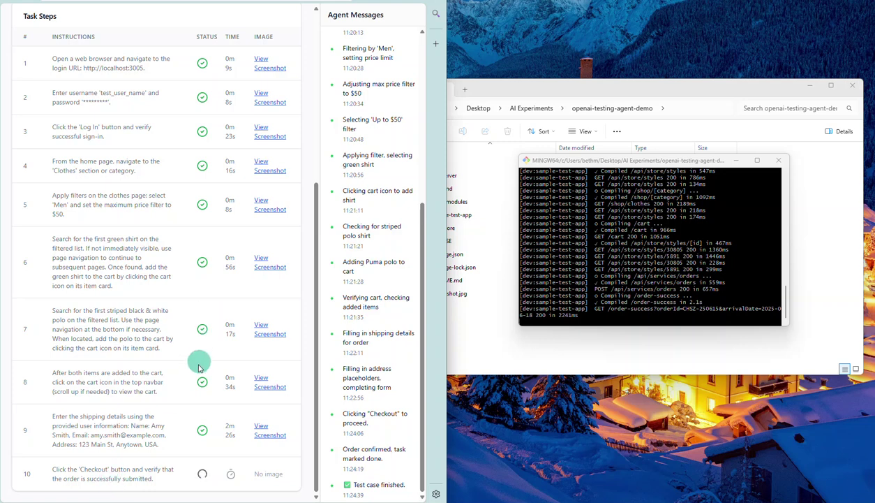
scroll(197, 356, up, 5)
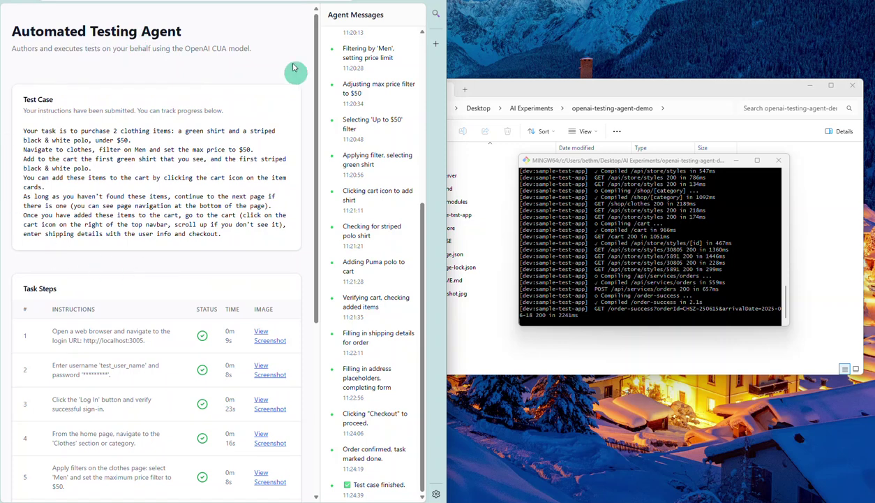
scroll(241, 269, down, 3)
scroll(242, 278, down, 1)
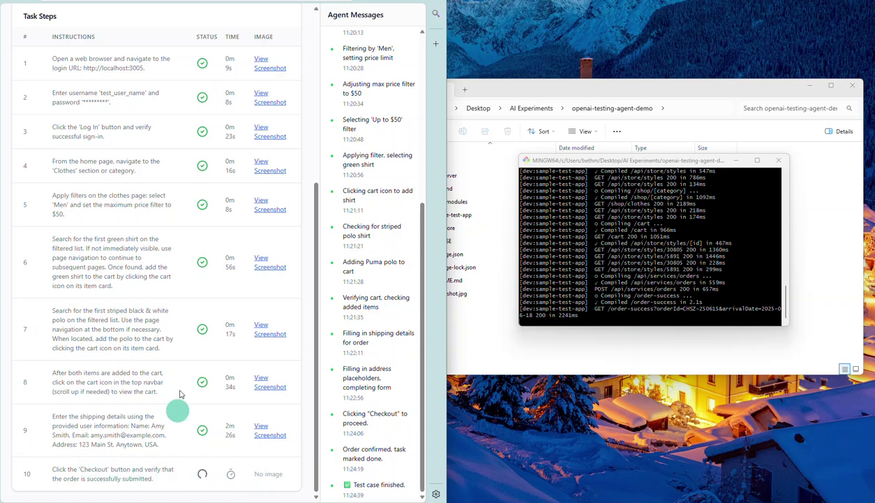
Go back to the OpenAI Billing page and refresh it to check the credit balance again
key(alt+Tab)
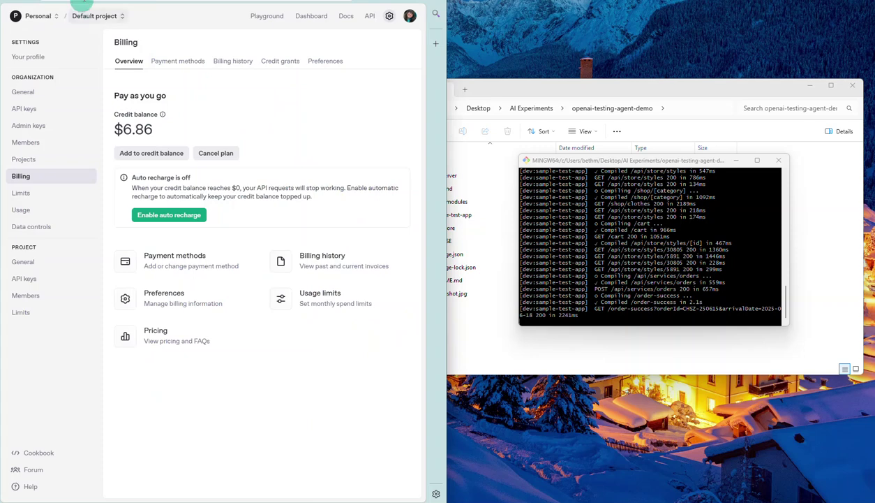
key(ctrl+l)
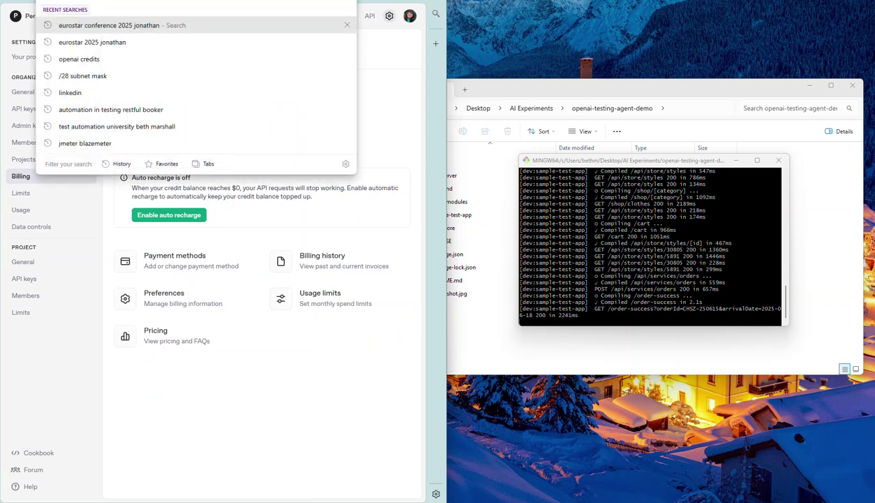
key(Escape)
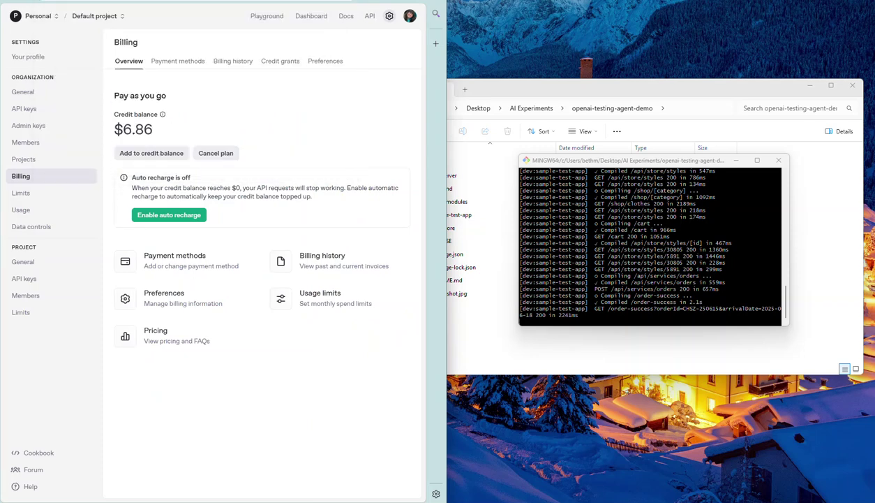
key(F5)
click(648, 237)
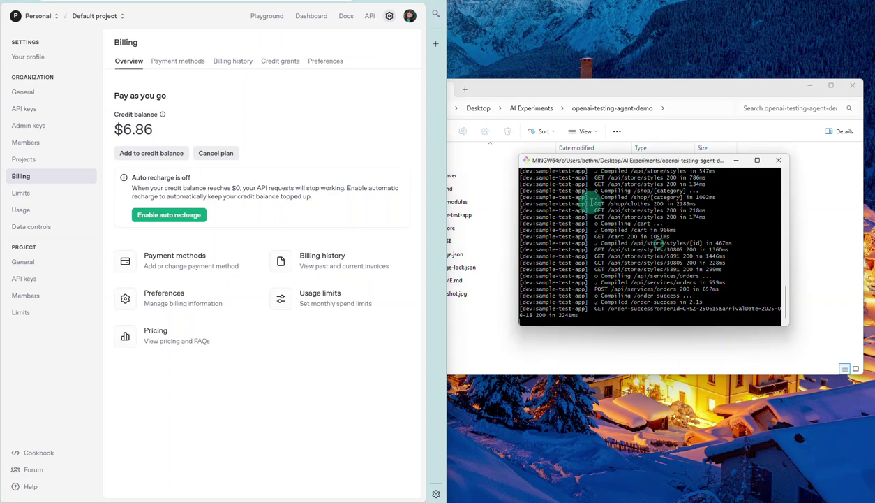
Recheck the task steps on the testing agent page and stop the running demo apps in the terminal
click(114, 5)
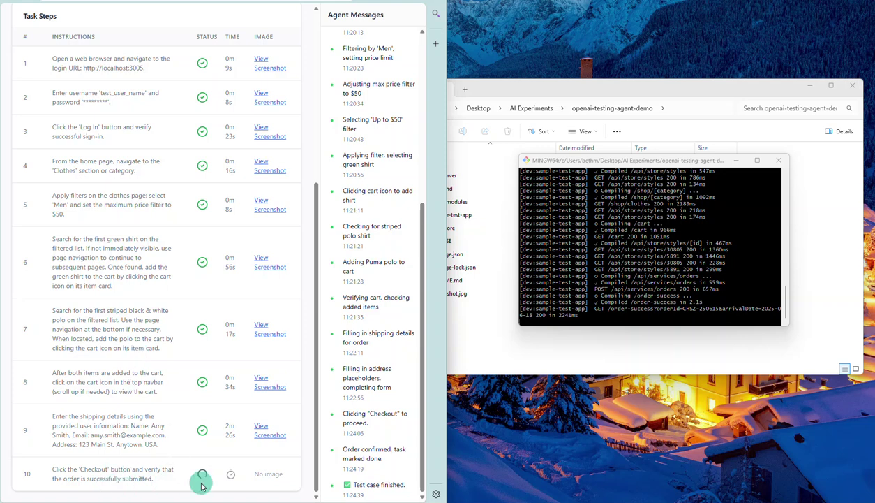
scroll(159, 482, up, 5)
scroll(167, 475, down, 5)
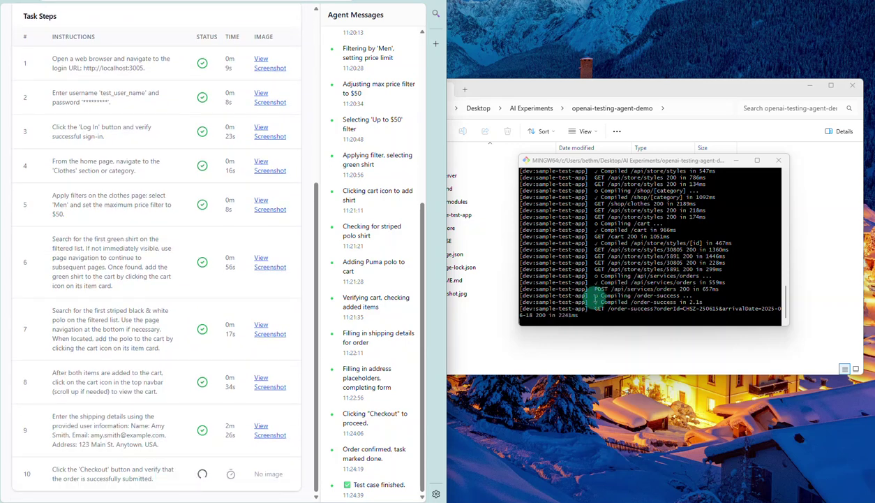
click(594, 298)
key(ctrl+c)
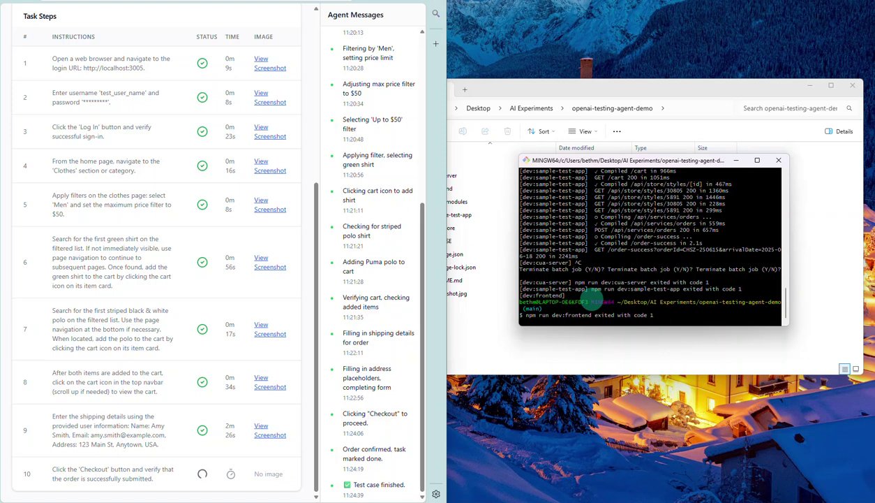
Switch to the demo's GitHub README, skim its sections, and highlight the Caution note about computer use
scroll(214, 195, up, 3)
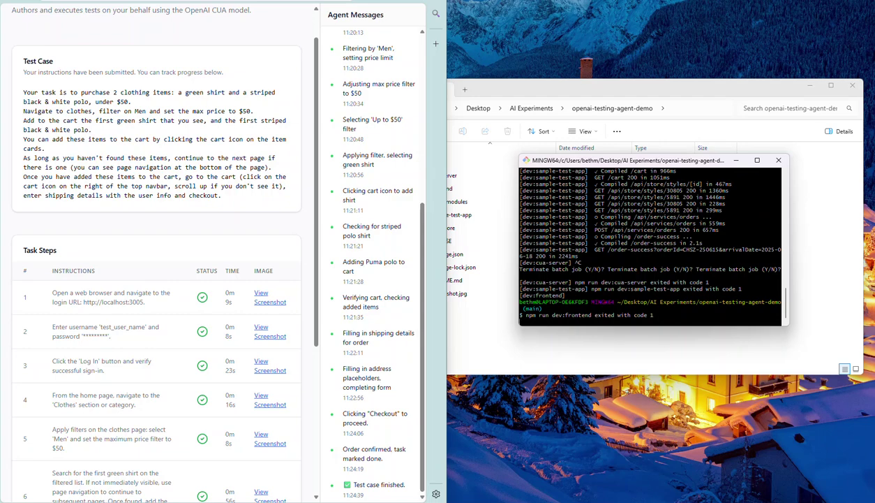
key(ctrl+Tab)
scroll(371, 377, down, 5)
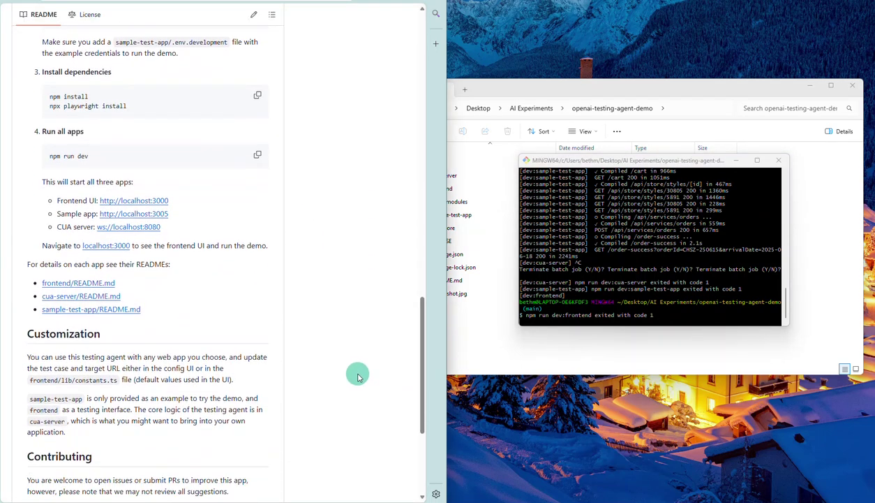
scroll(357, 377, down, 2)
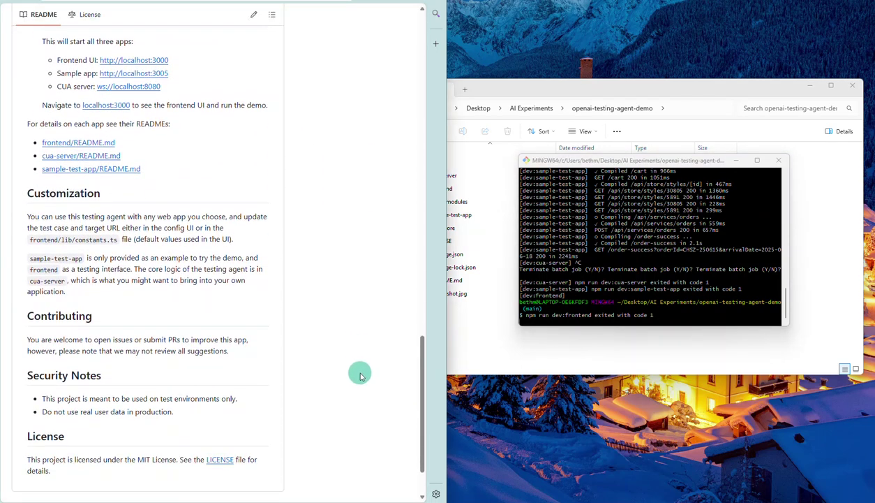
scroll(360, 377, down, 1)
scroll(359, 377, up, 8)
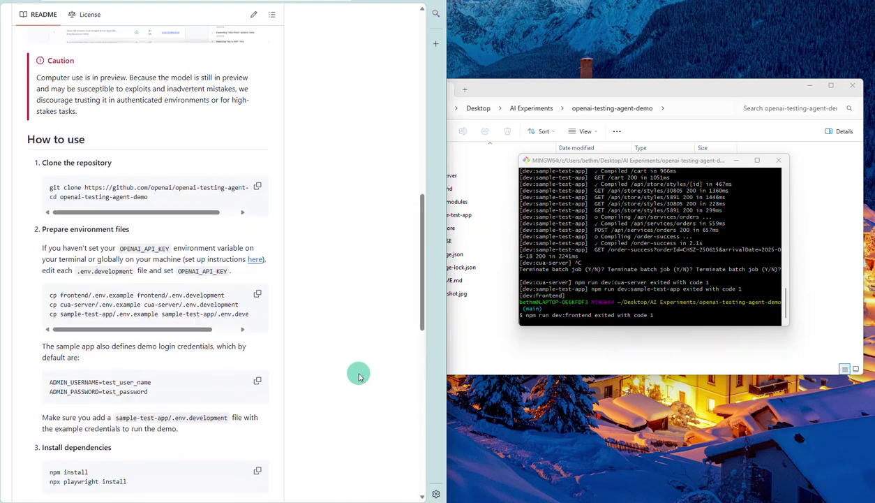
scroll(356, 374, up, 3)
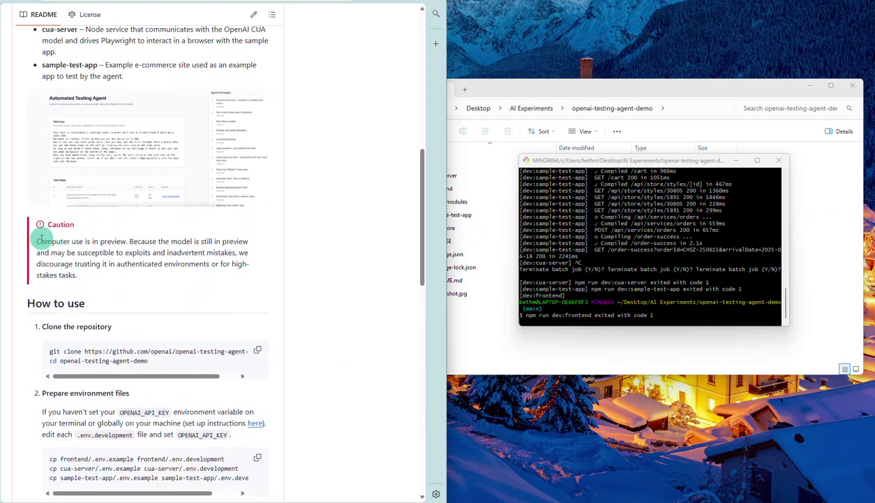
drag(39, 241, 99, 279)
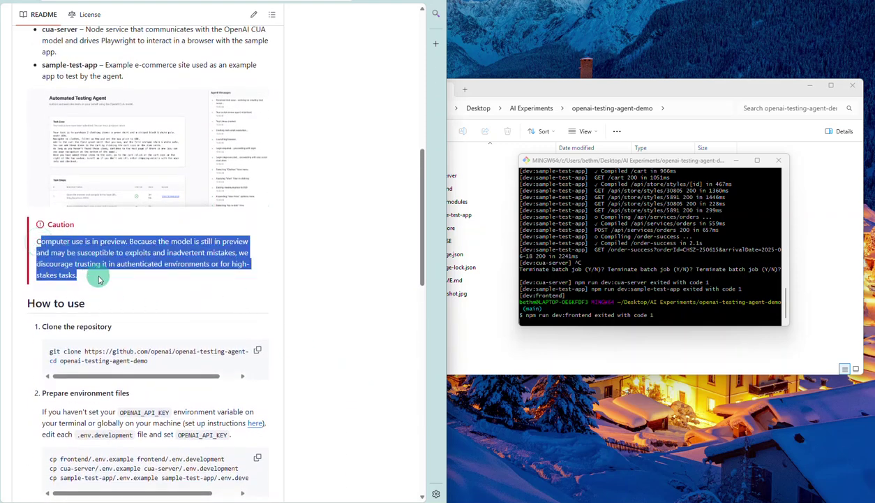
click(326, 266)
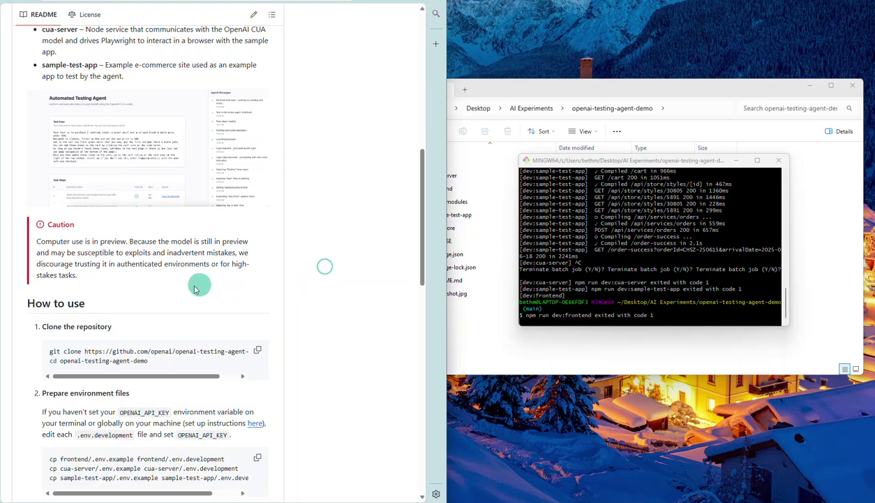
Read the README's overview and Customization section, highlighting the text on using any web app and updating the test case and target URL
scroll(120, 280, up, 1)
scroll(119, 280, up, 2)
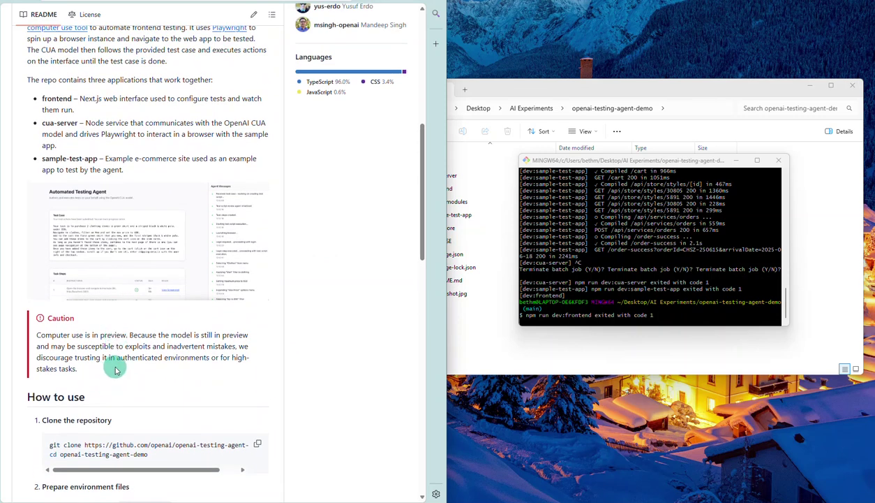
scroll(116, 370, up, 2)
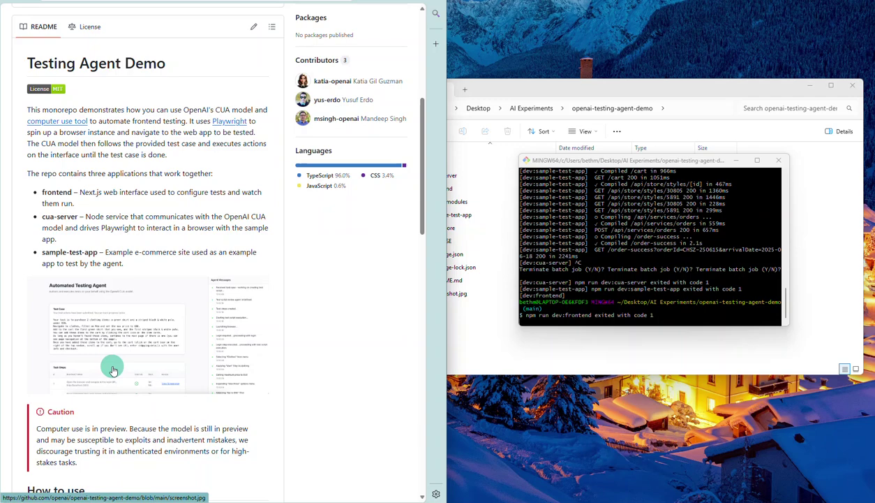
scroll(113, 370, down, 2)
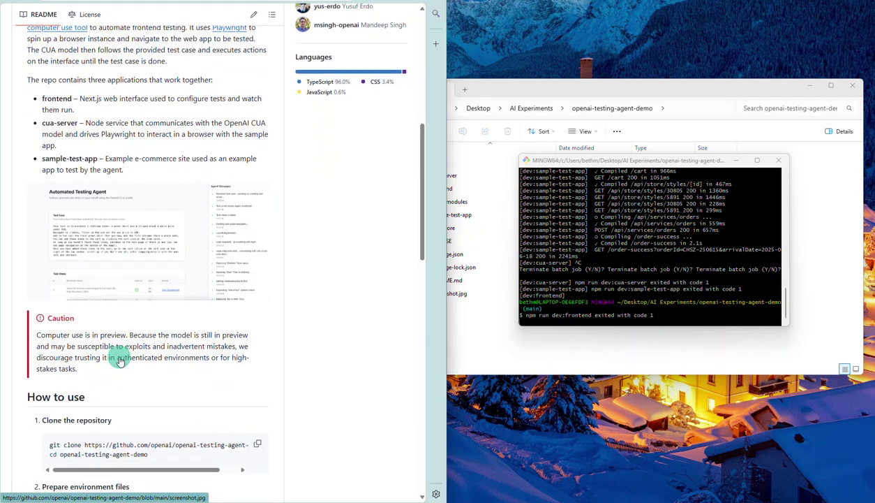
scroll(120, 357, down, 16)
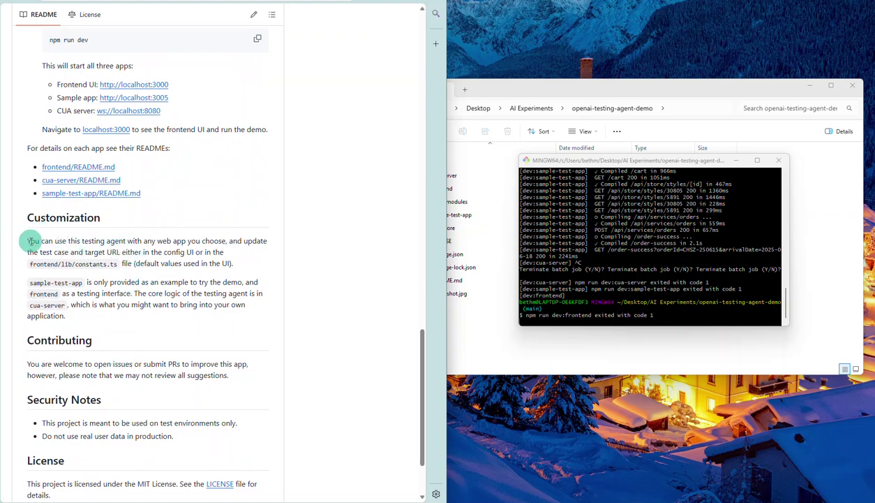
drag(29, 241, 226, 241)
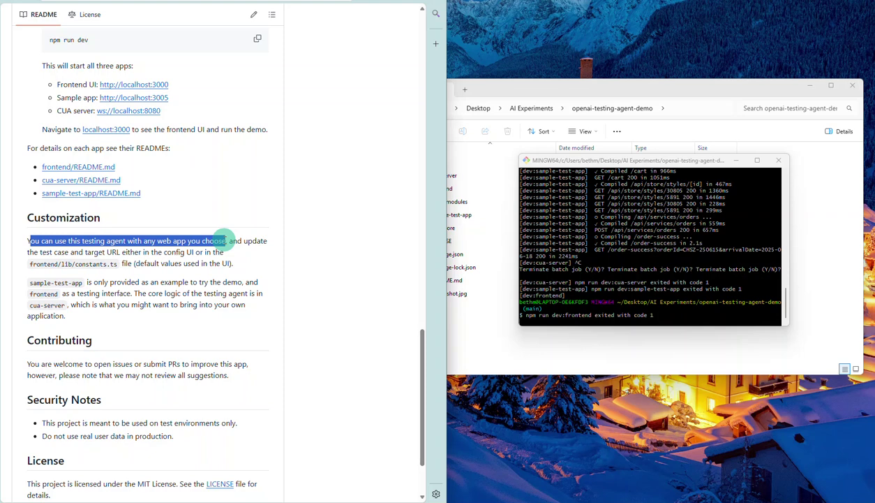
drag(39, 251, 225, 252)
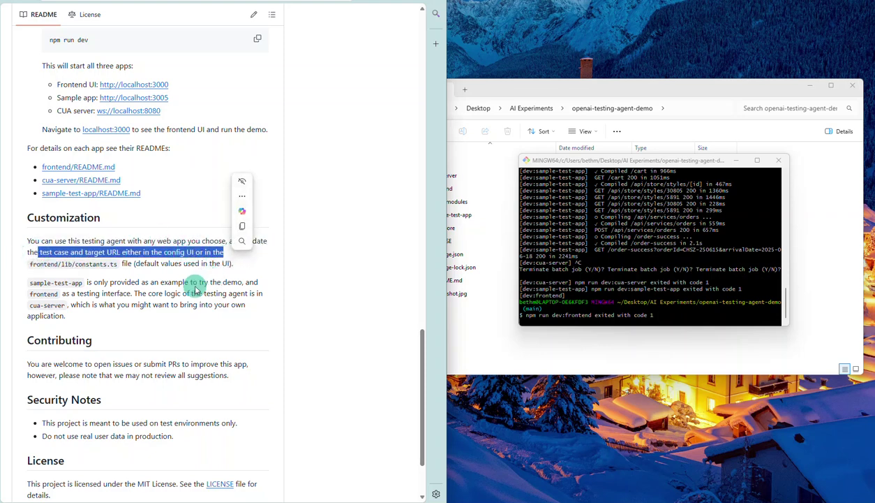
click(148, 286)
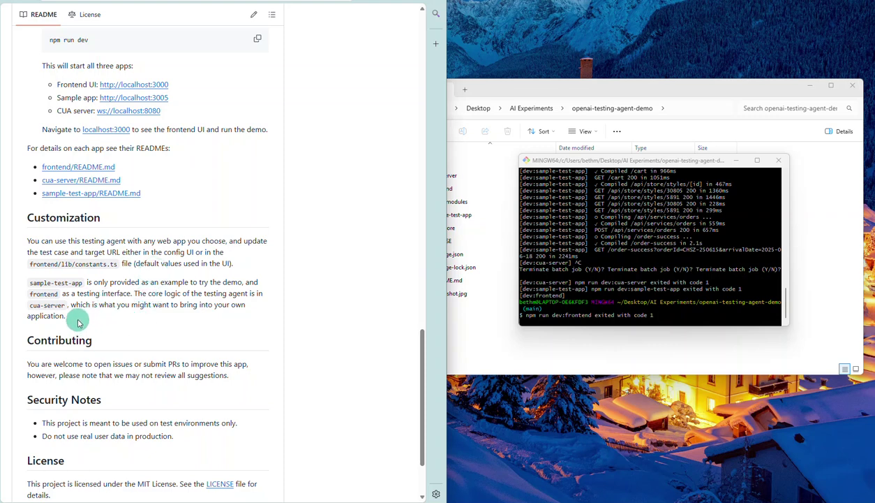
scroll(155, 326, down, 2)
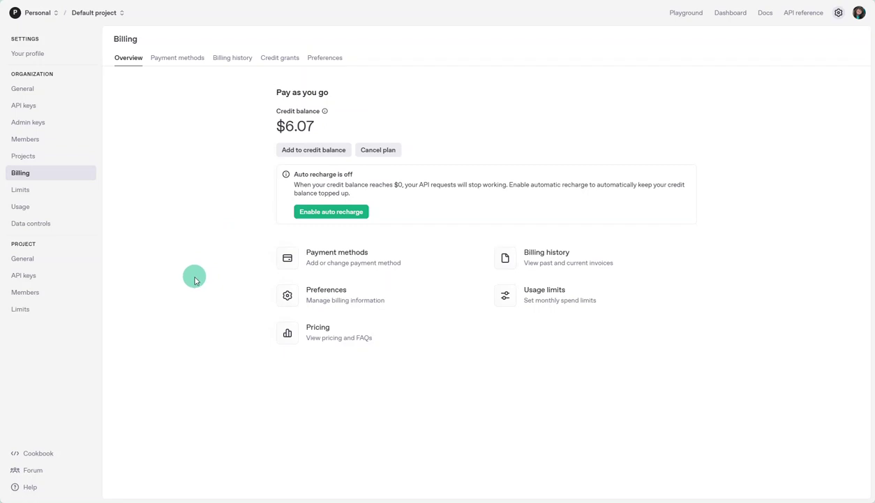
Refresh OpenAI's Billing page and highlight the current credit balance
click(287, 0)
key(Escape)
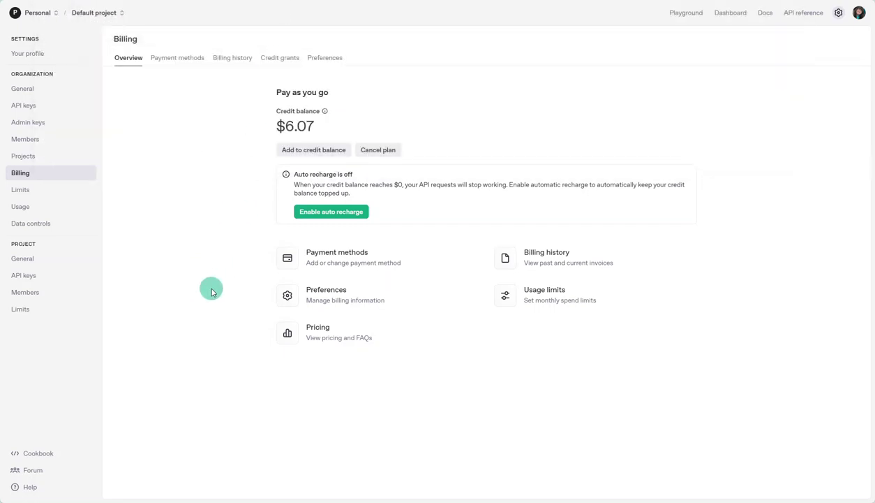
key(F5)
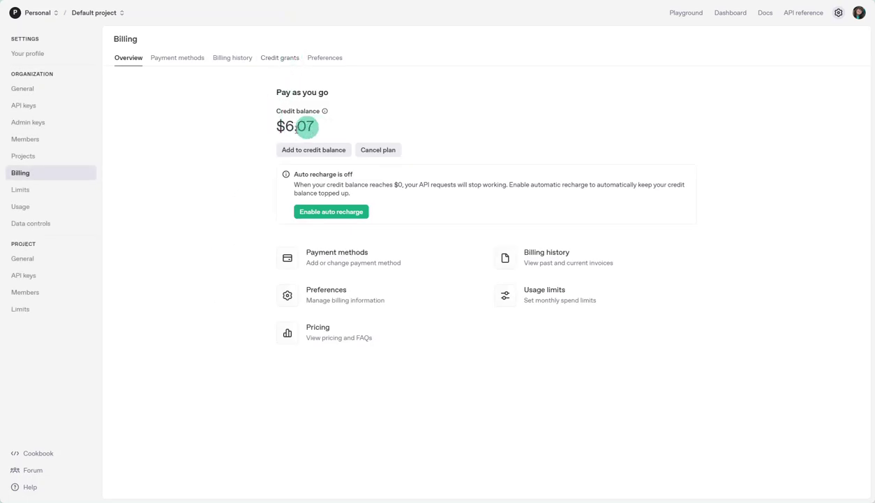
drag(275, 125, 315, 126)
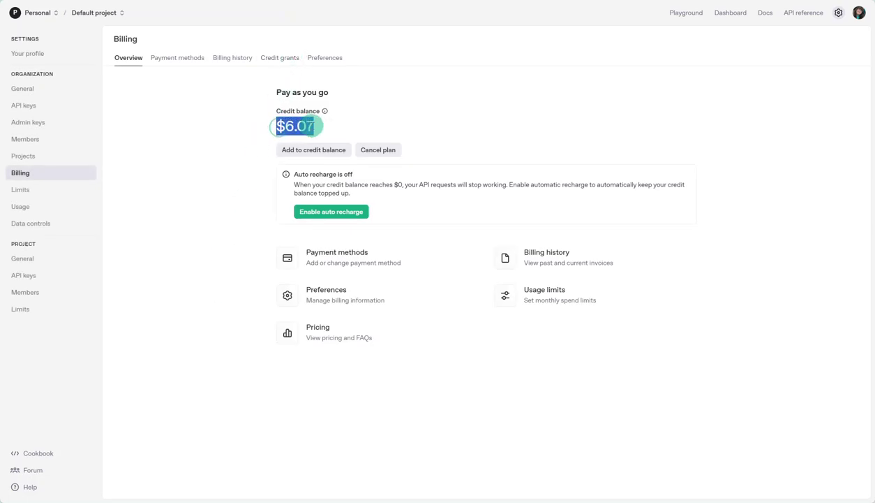
click(273, 134)
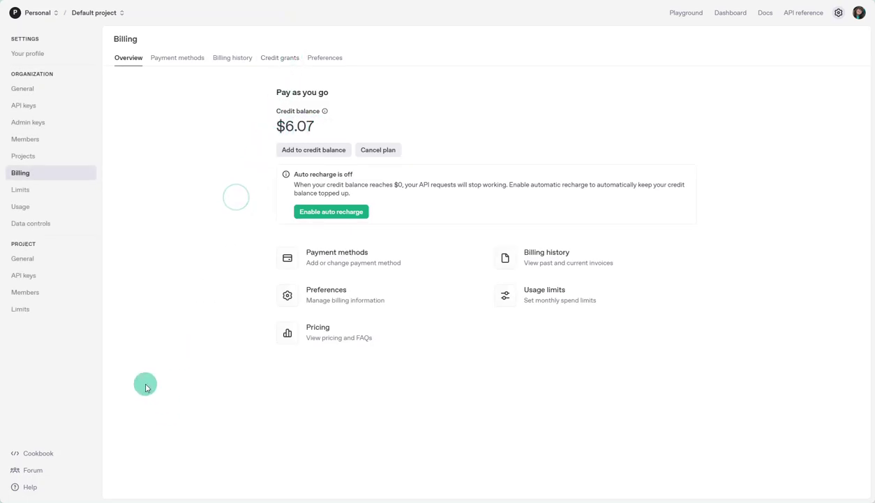